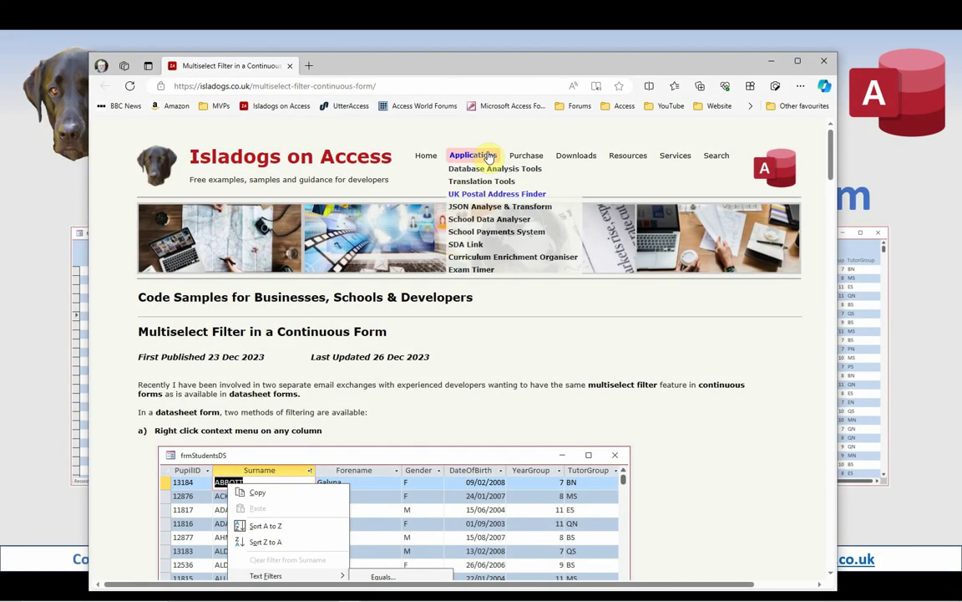
Scroll down to the multiselect filter article's code examples, then close the browser window
scroll(554, 259, "down", 5)
scroll(594, 307, "down", 10)
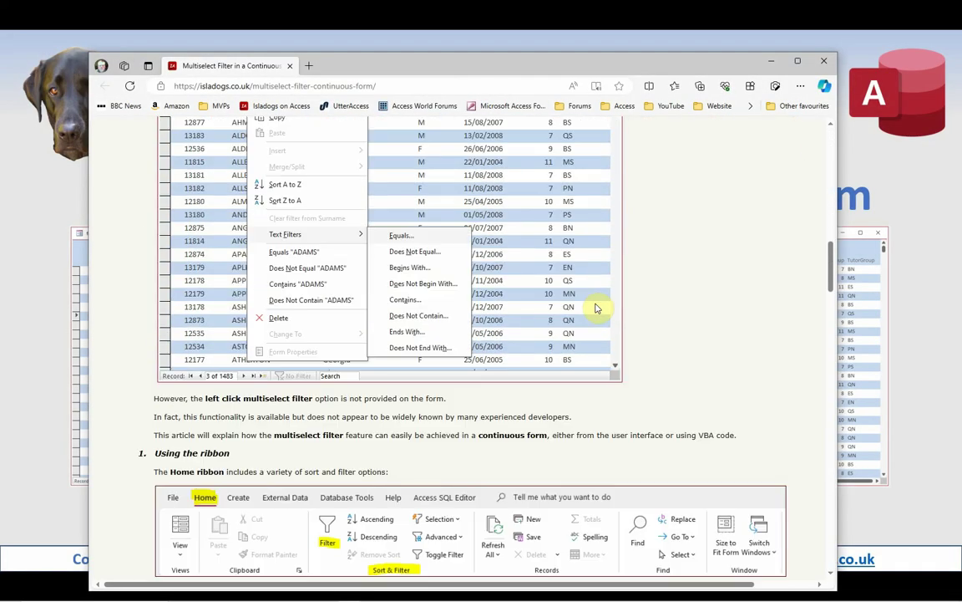
scroll(596, 308, "down", 5)
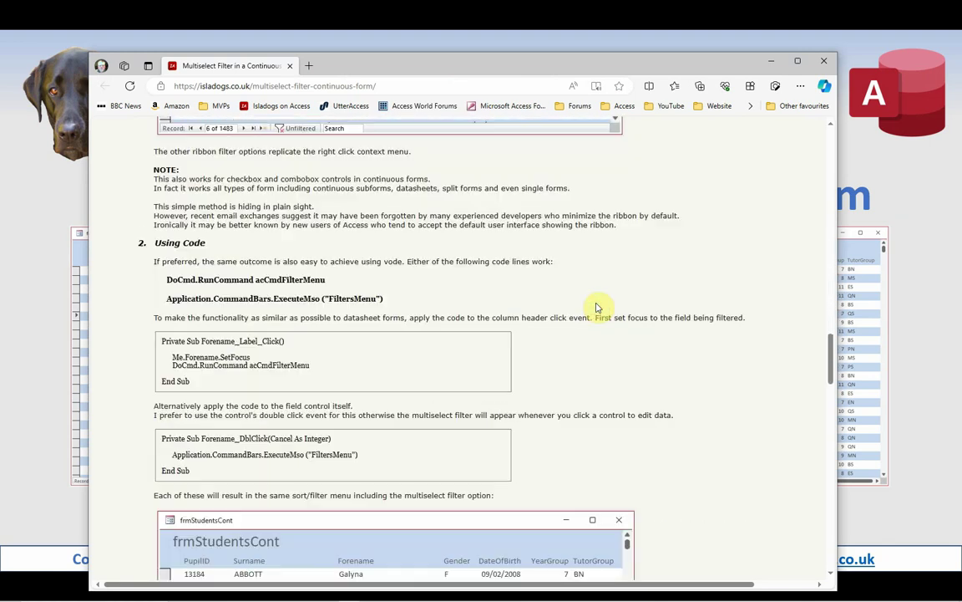
left_click(825, 65)
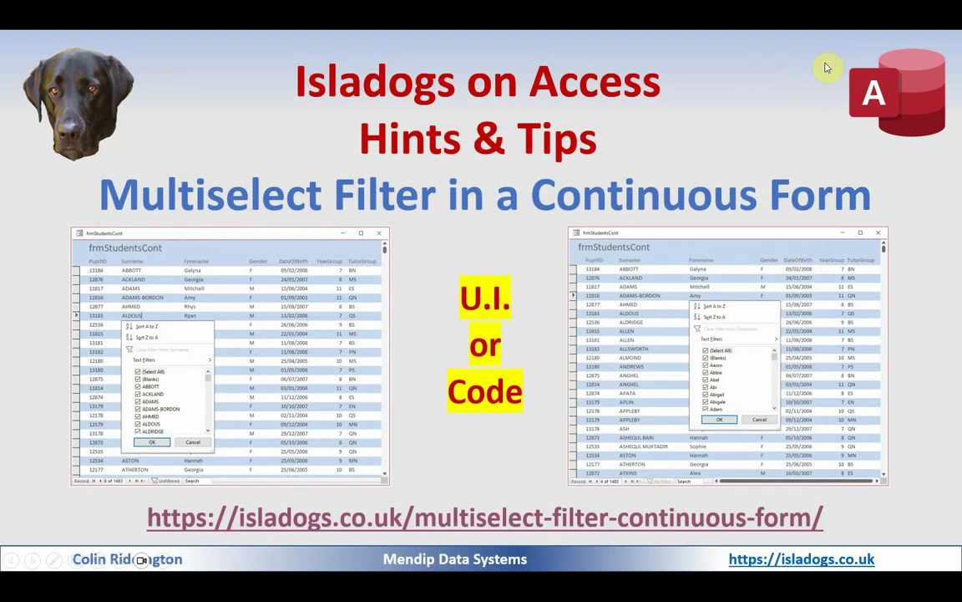
Advance past the title slide to the frmStudentsDS datasheet form in Access
left_click(391, 235)
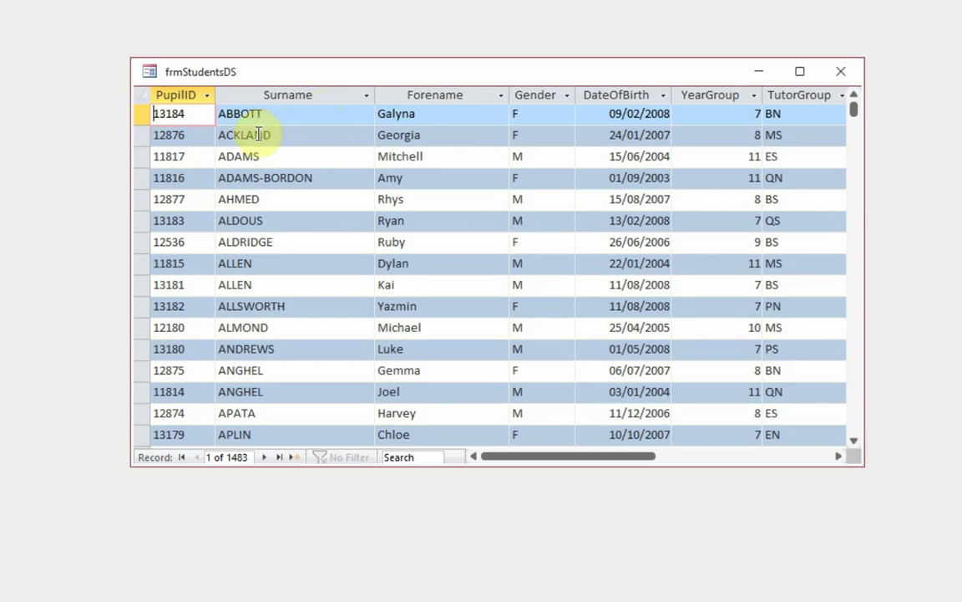
right_click(288, 116)
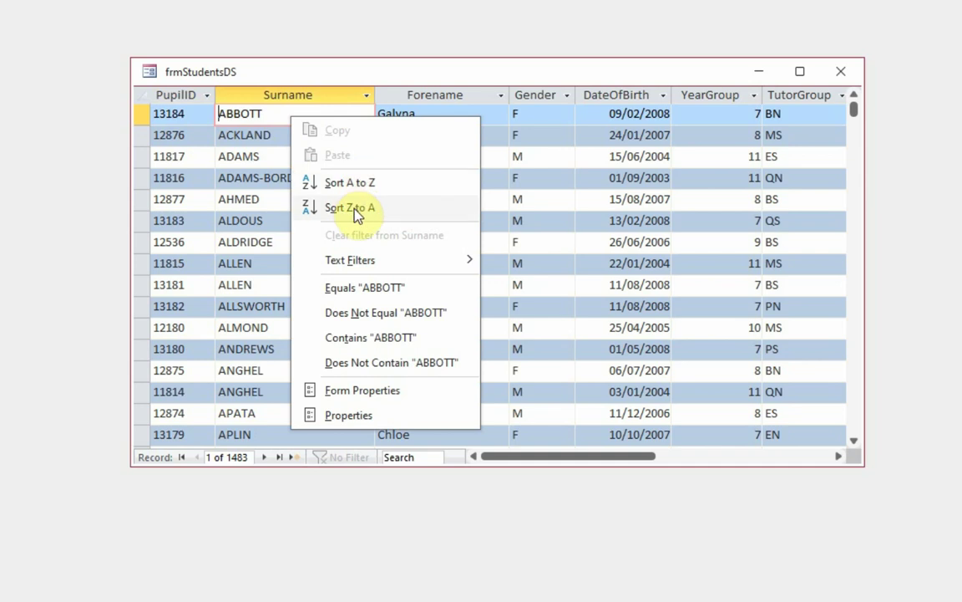
mouse_move(360, 265)
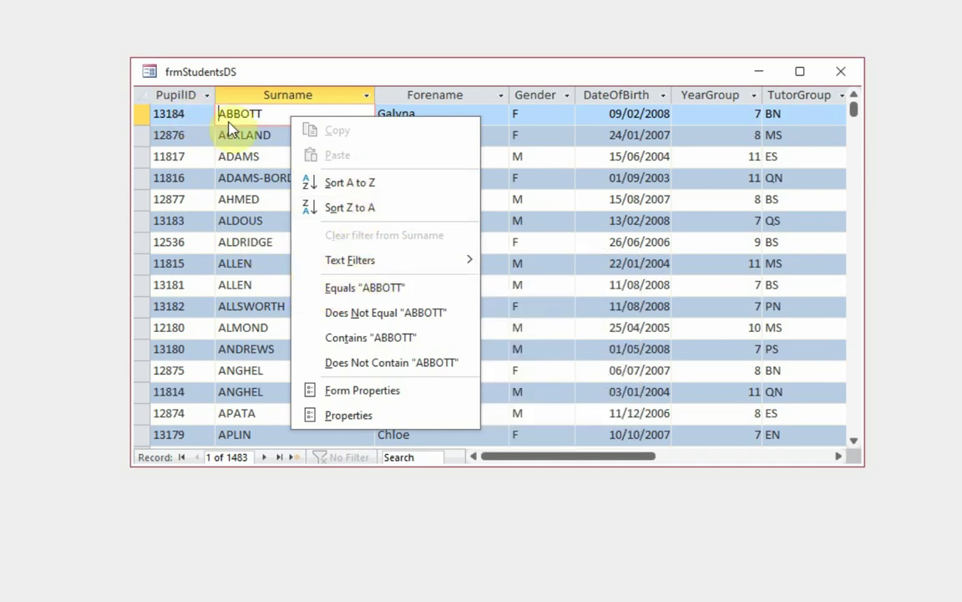
left_click(375, 287)
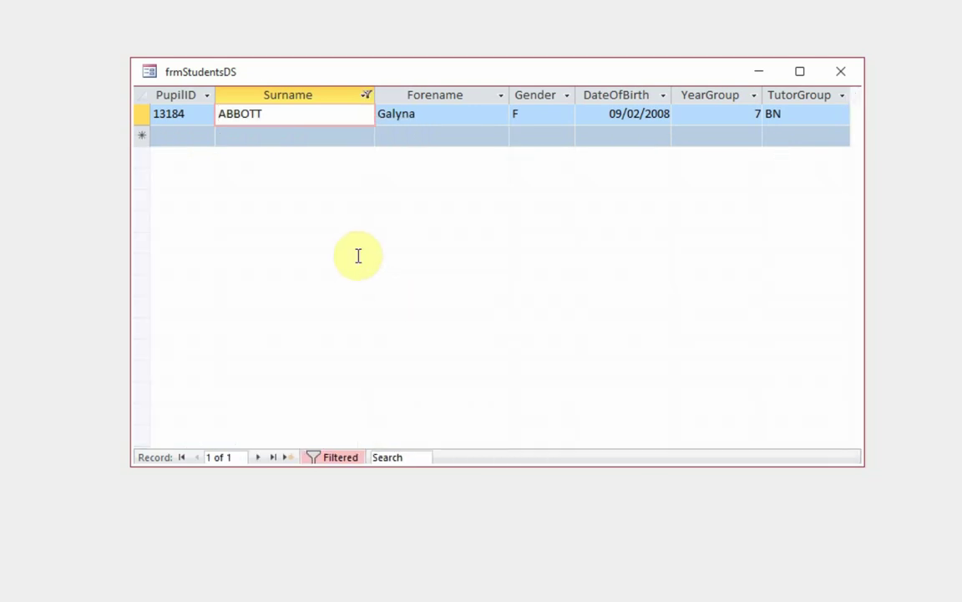
left_click(366, 95)
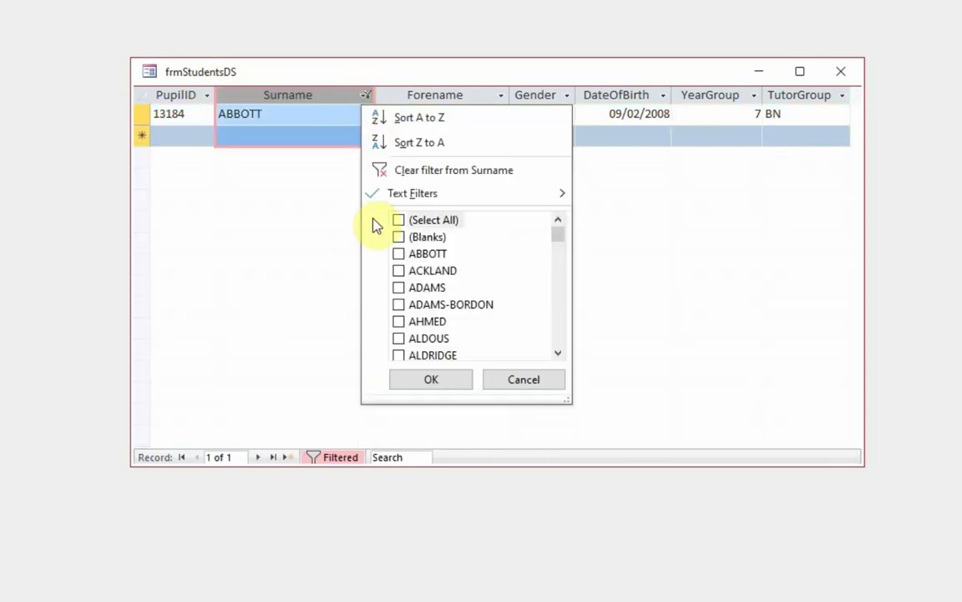
left_click(400, 171)
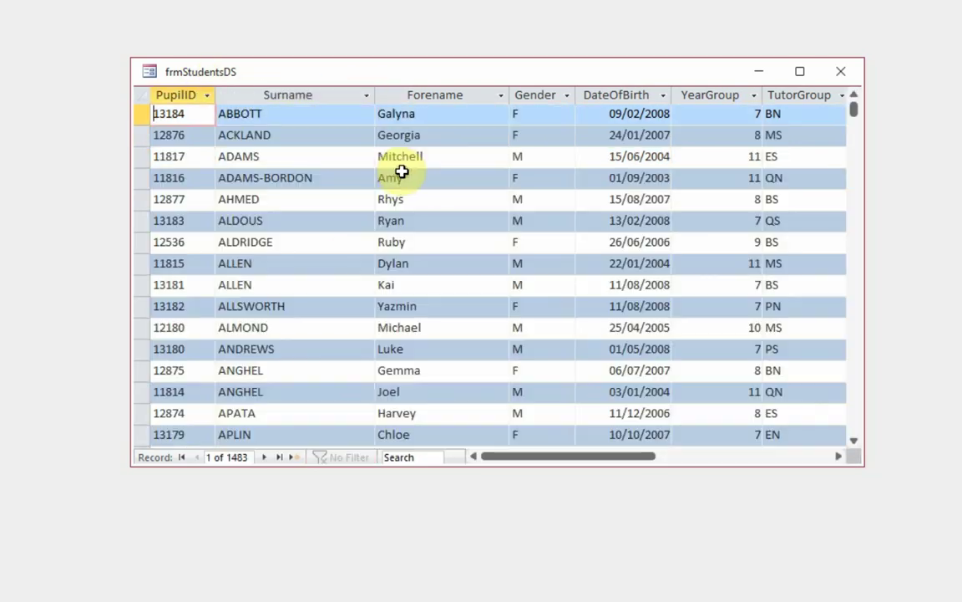
left_click(431, 134)
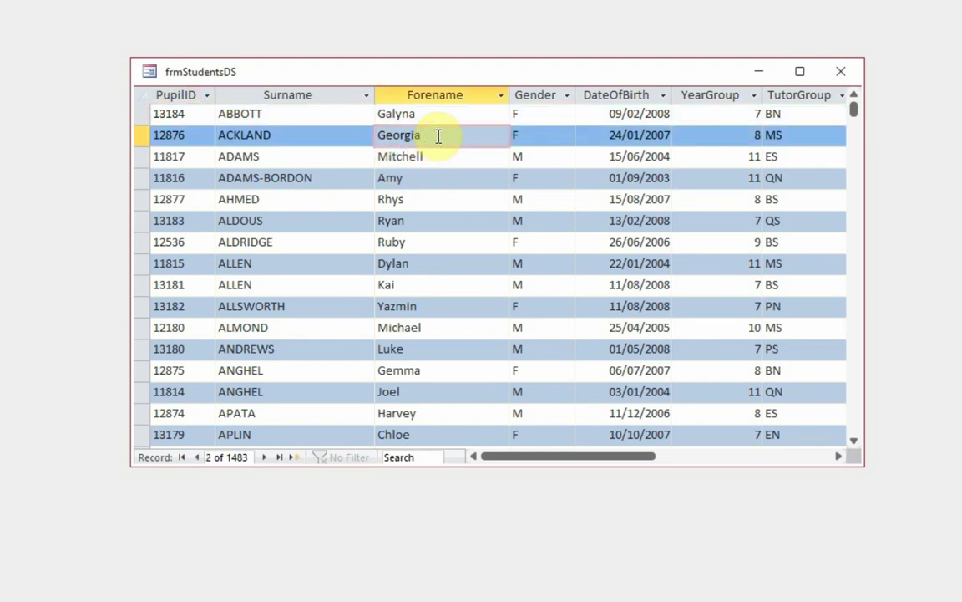
right_click(433, 135)
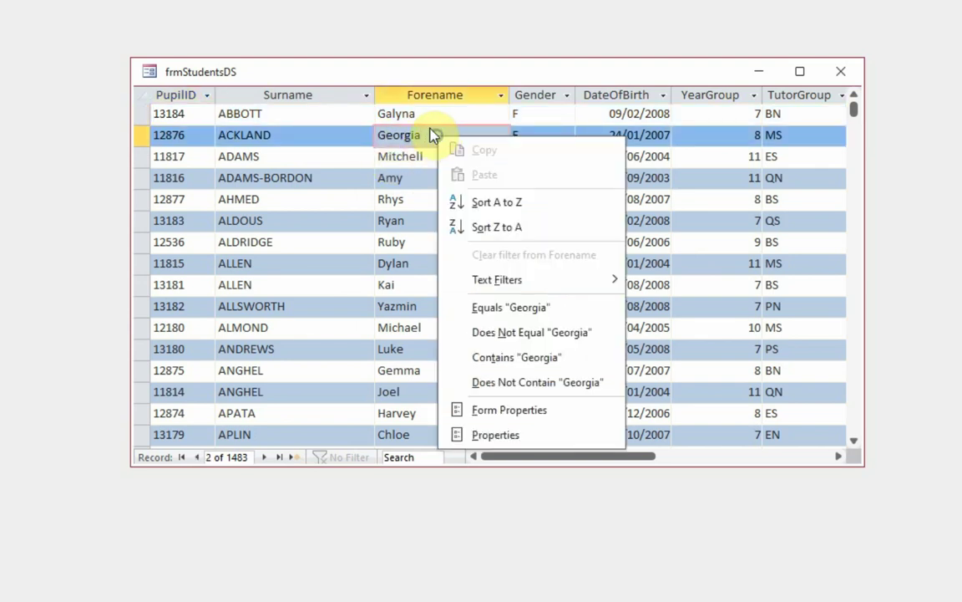
left_click(508, 331)
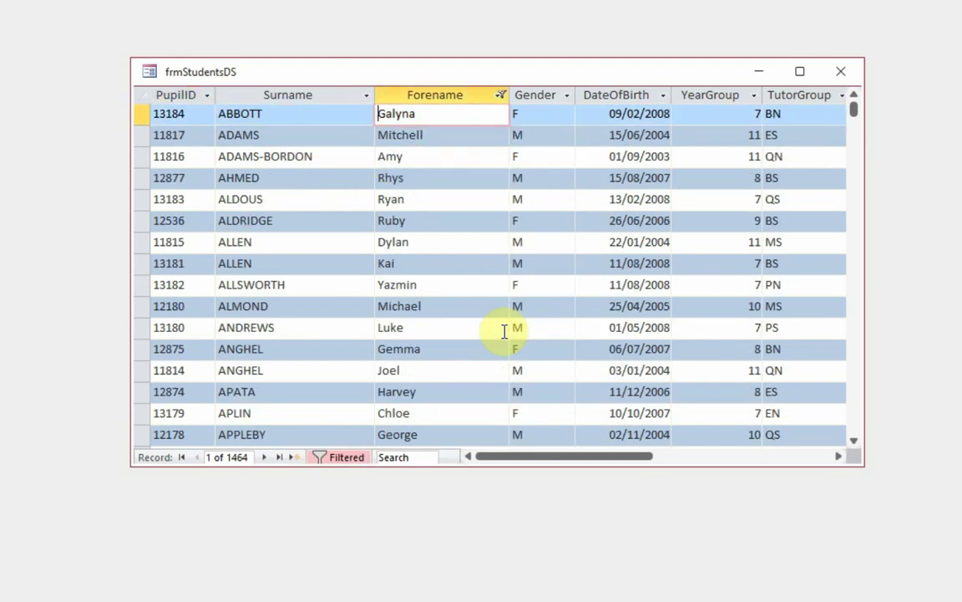
left_click(499, 95)
left_click(533, 220)
mouse_move(549, 199)
left_click(568, 379)
left_click(547, 137)
right_click(549, 137)
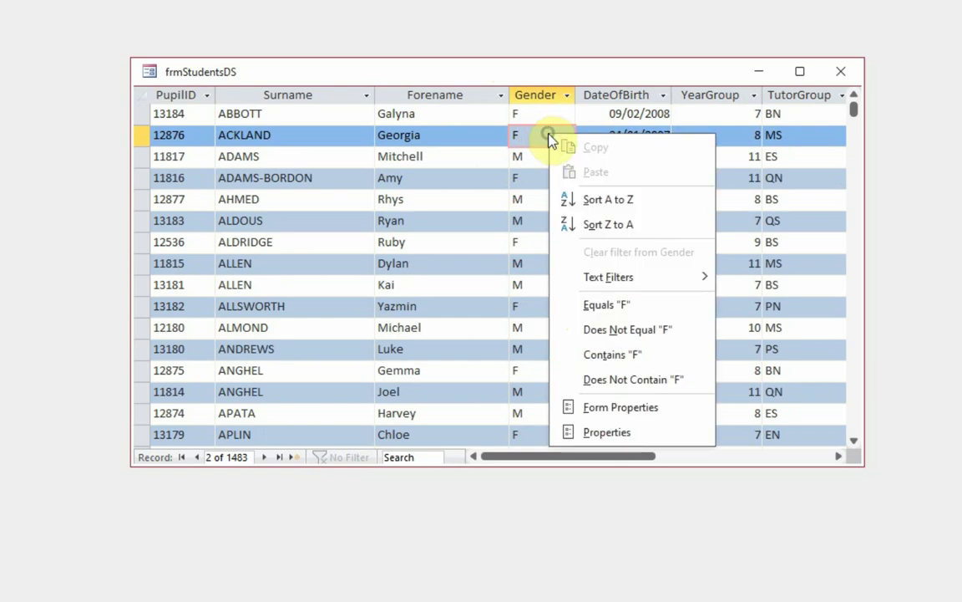
left_click(603, 308)
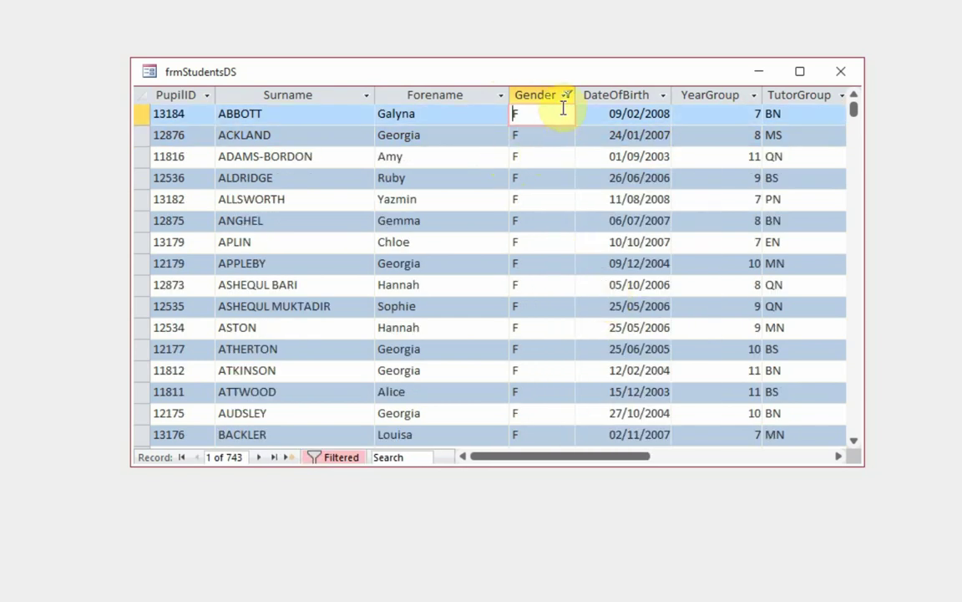
left_click(568, 95)
left_click(599, 220)
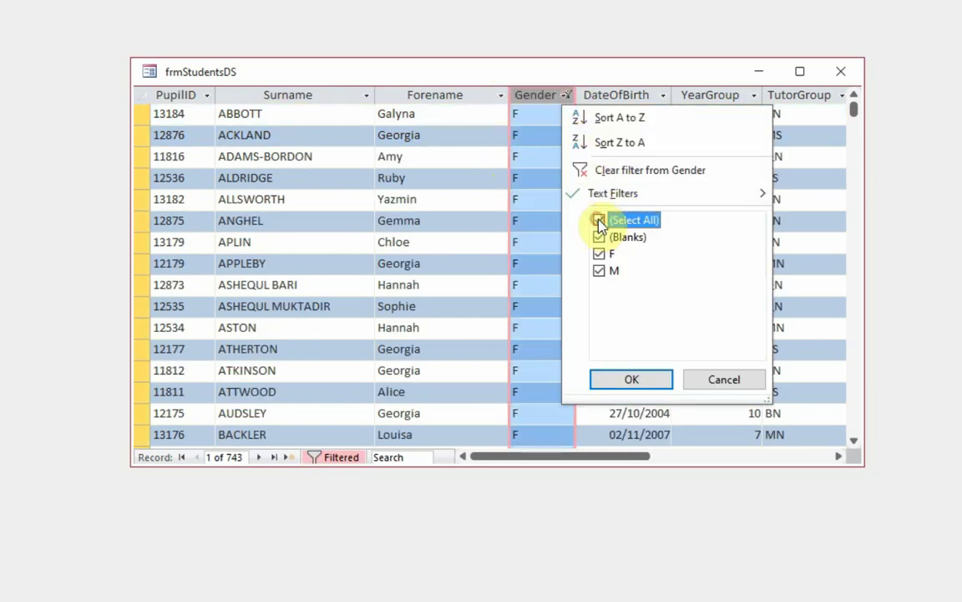
left_click(629, 380)
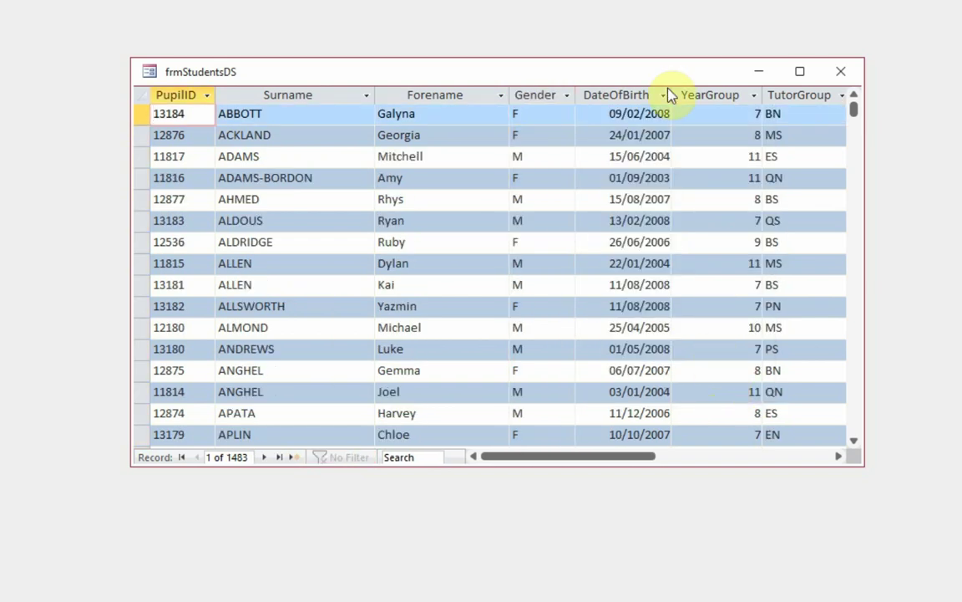
left_click(368, 97)
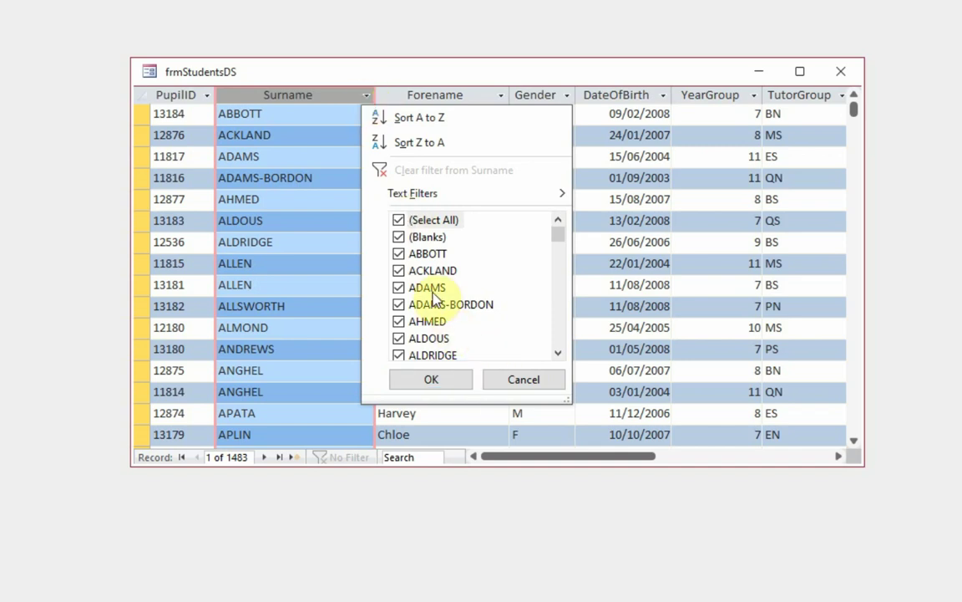
left_click(399, 220)
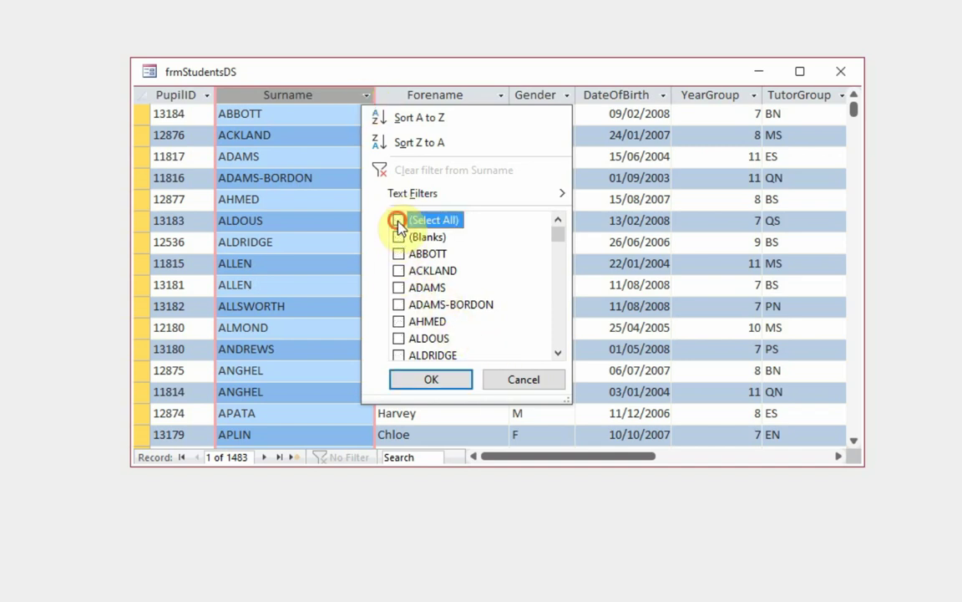
left_click(398, 287)
left_click(399, 321)
left_click(398, 355)
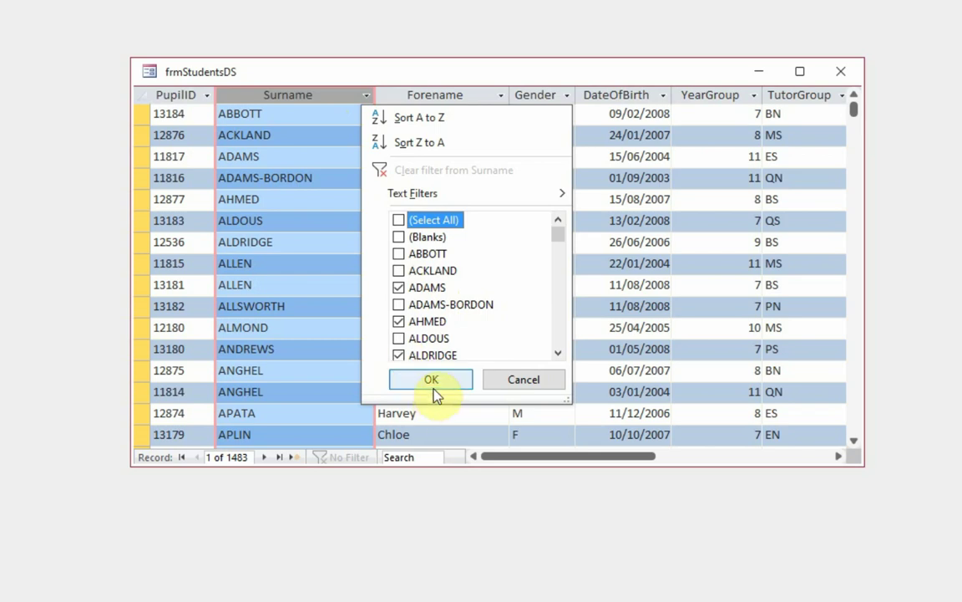
left_click(432, 393)
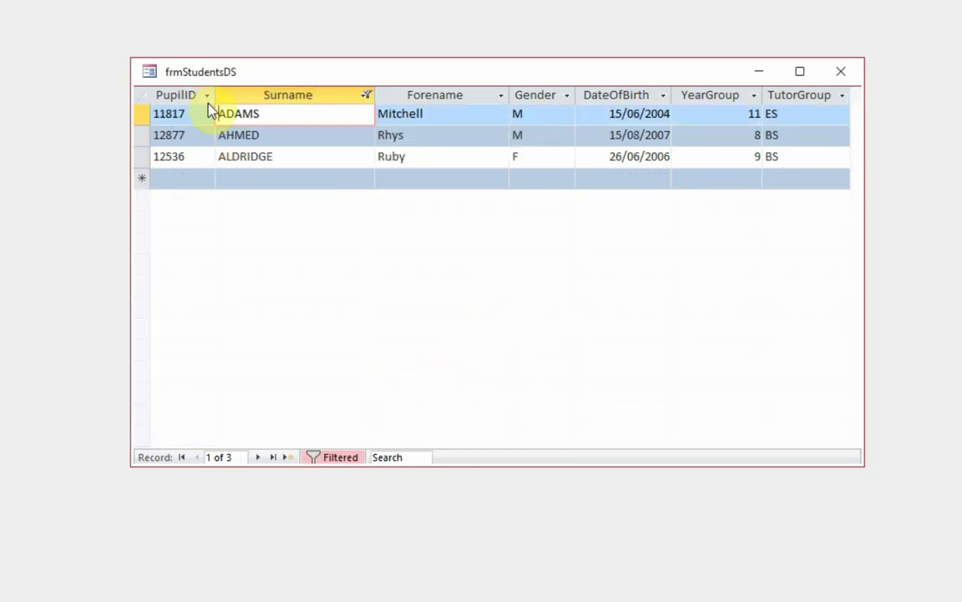
left_click(367, 95)
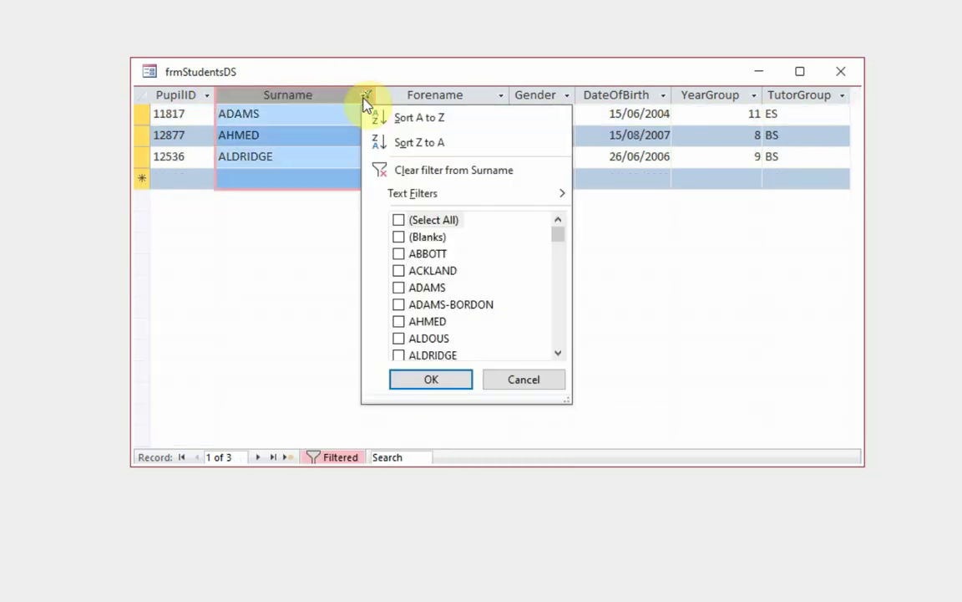
left_click(414, 170)
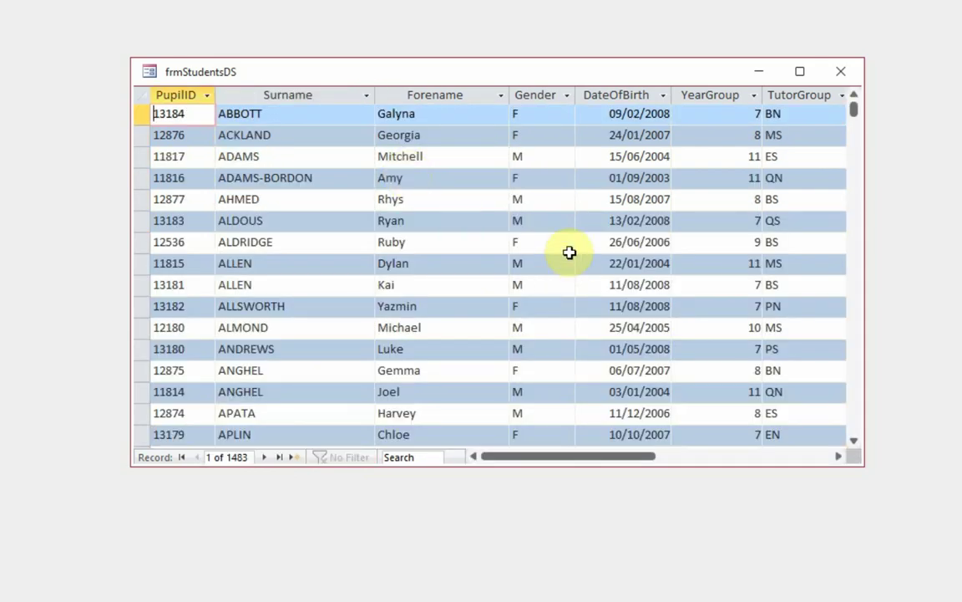
Check the Gender and YearGroup filter lists in frmStudentsDS, cancelling both without filtering
left_click(552, 113)
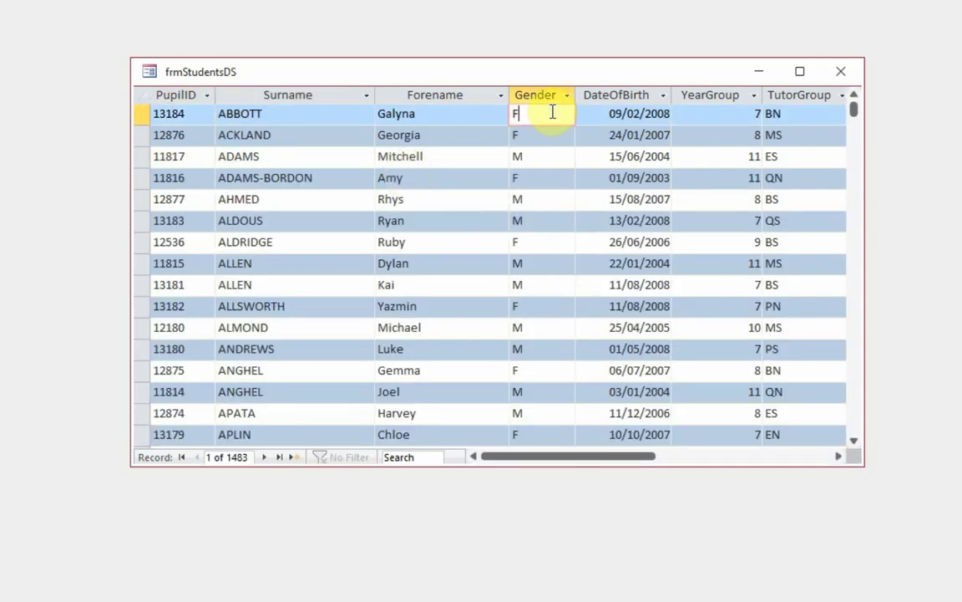
left_click(567, 95)
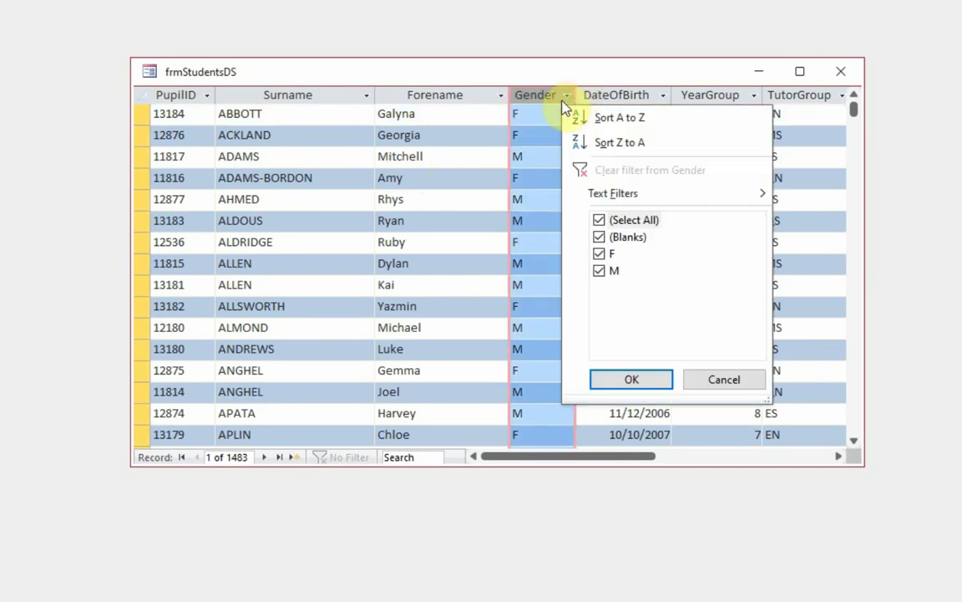
left_click(741, 383)
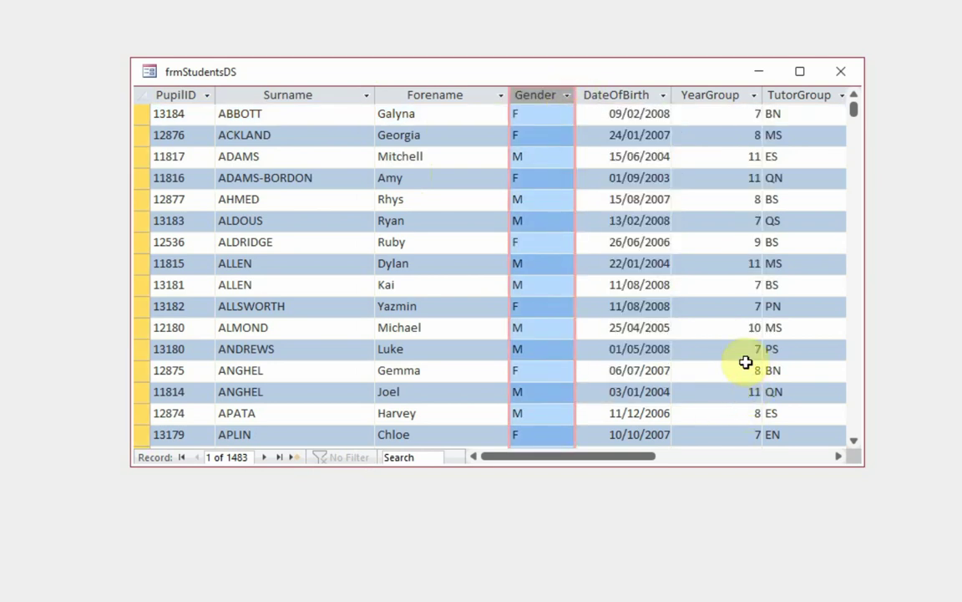
left_click(754, 94)
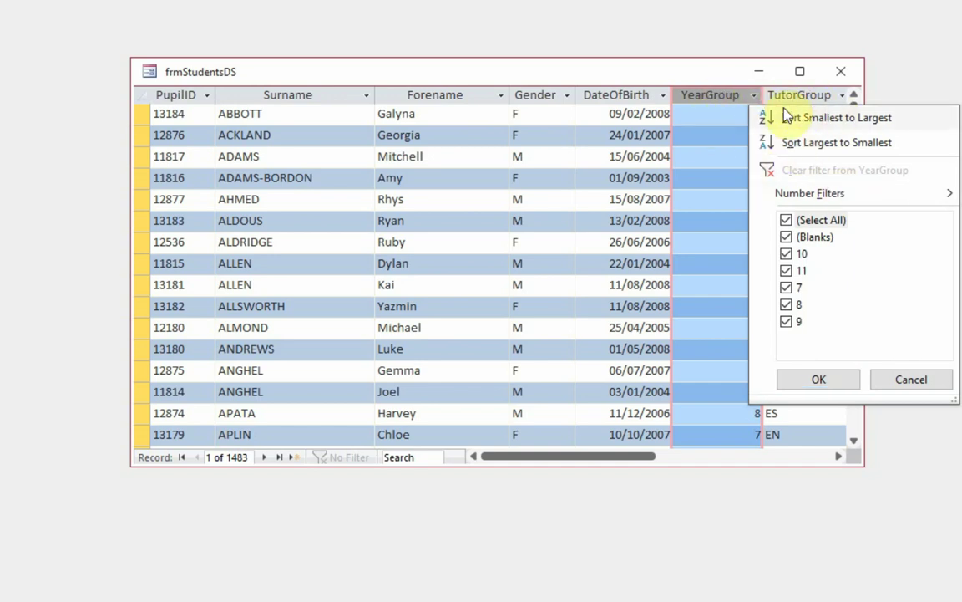
left_click(699, 73)
Move the datasheet window left and recheck the YearGroup filter list unchanged
left_click_drag(698, 73, 571, 79)
left_click(640, 97)
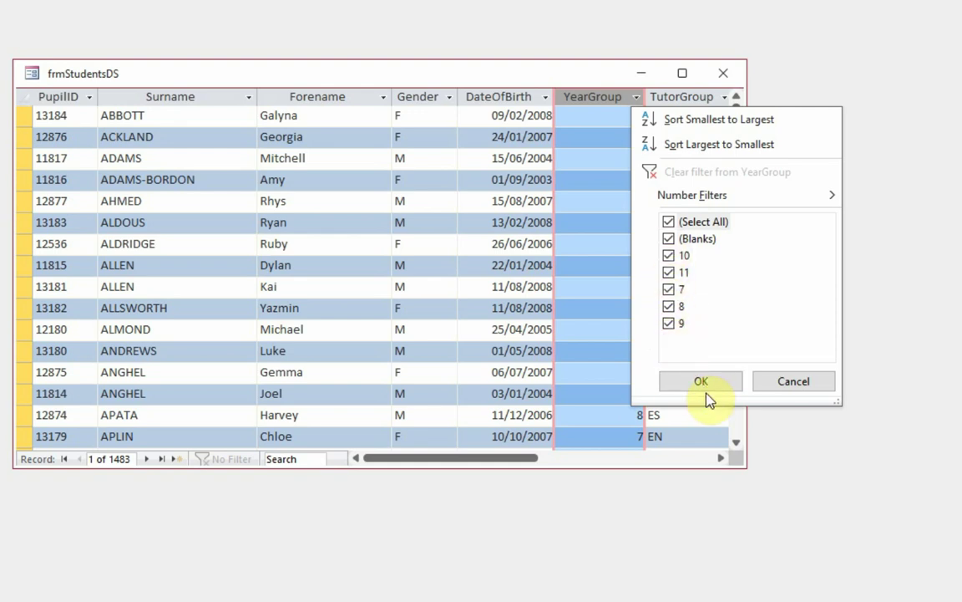
left_click(784, 385)
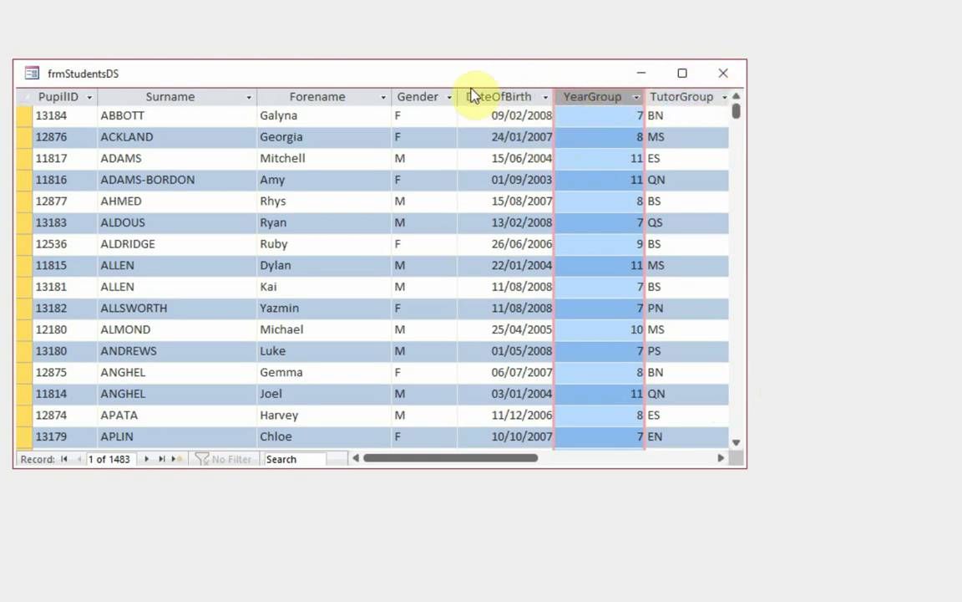
left_click(545, 97)
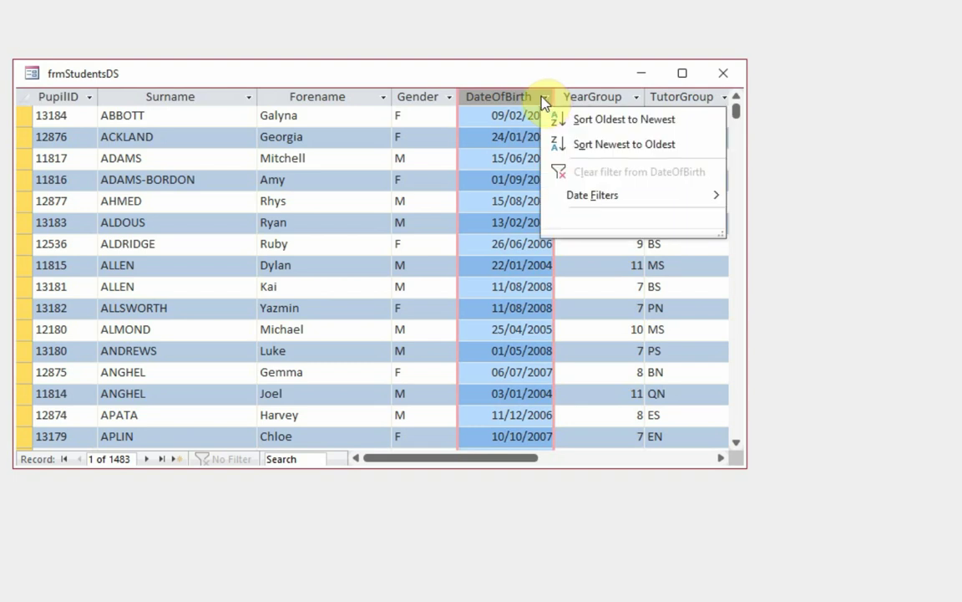
left_click(89, 97)
left_click(89, 97)
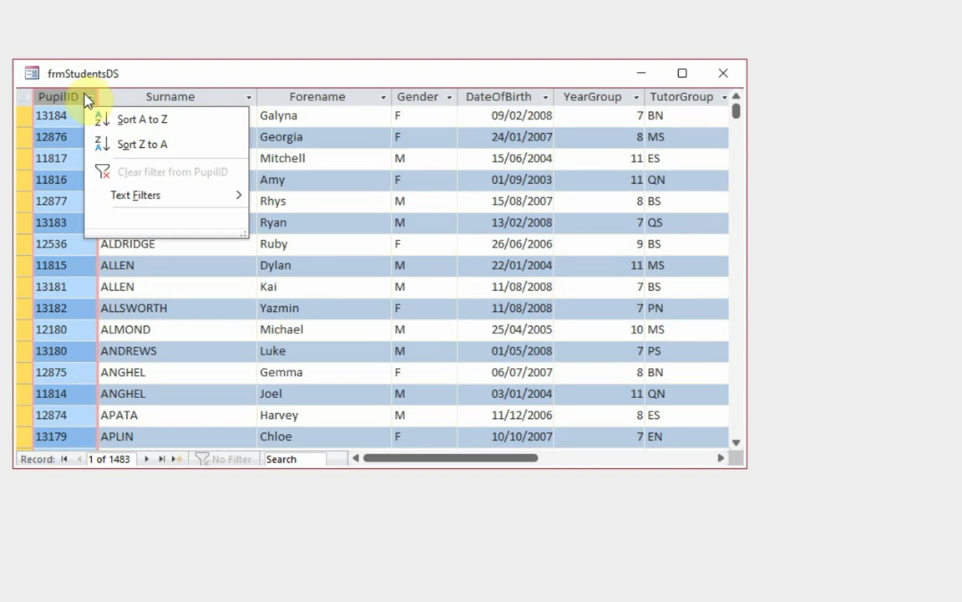
left_click(103, 508)
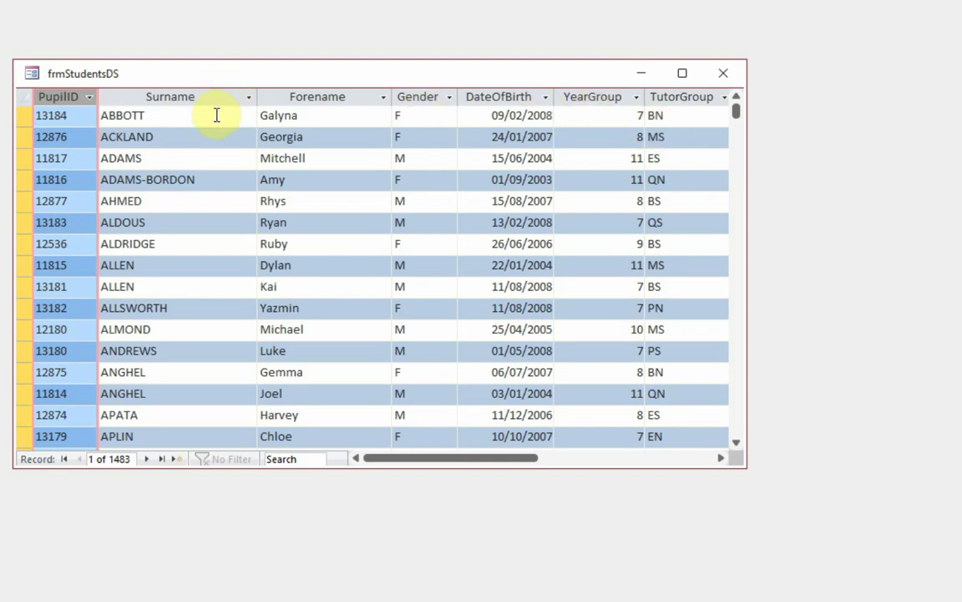
left_click(450, 97)
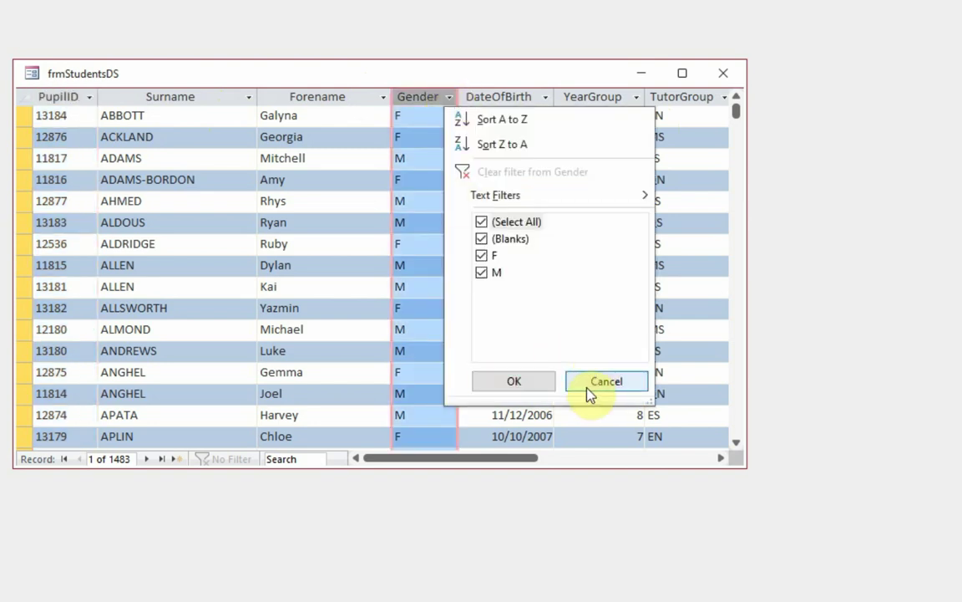
left_click(602, 382)
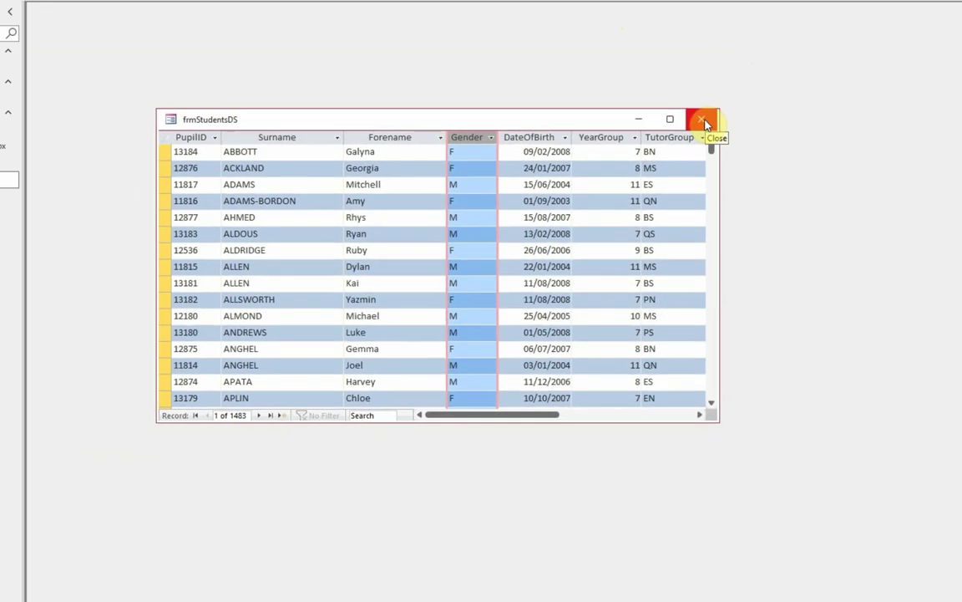
Close frmStudentsDS, open qryTop1000Students, and check its PupilID and DateOfBirth filter lists
left_click(727, 78)
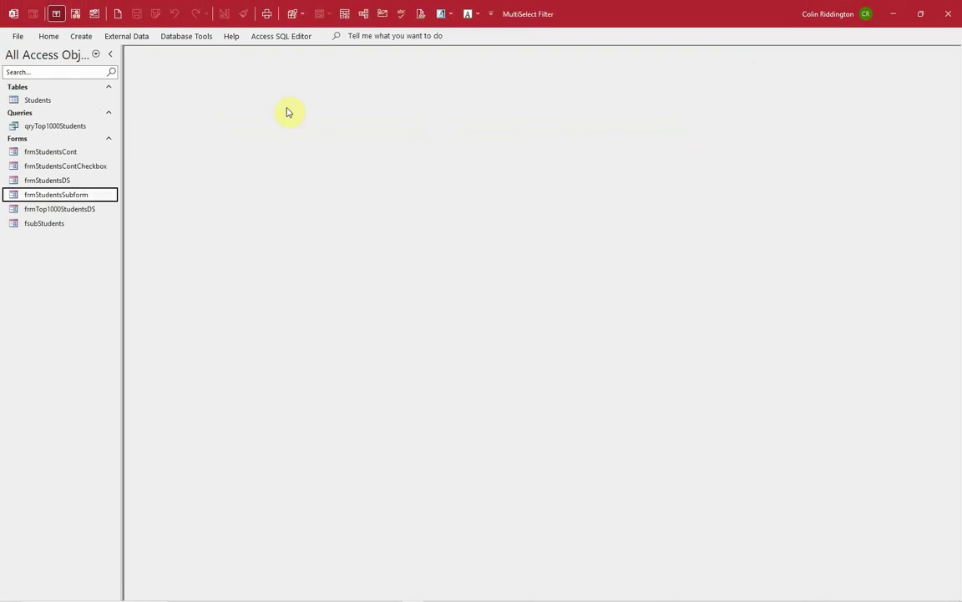
double_click(67, 126)
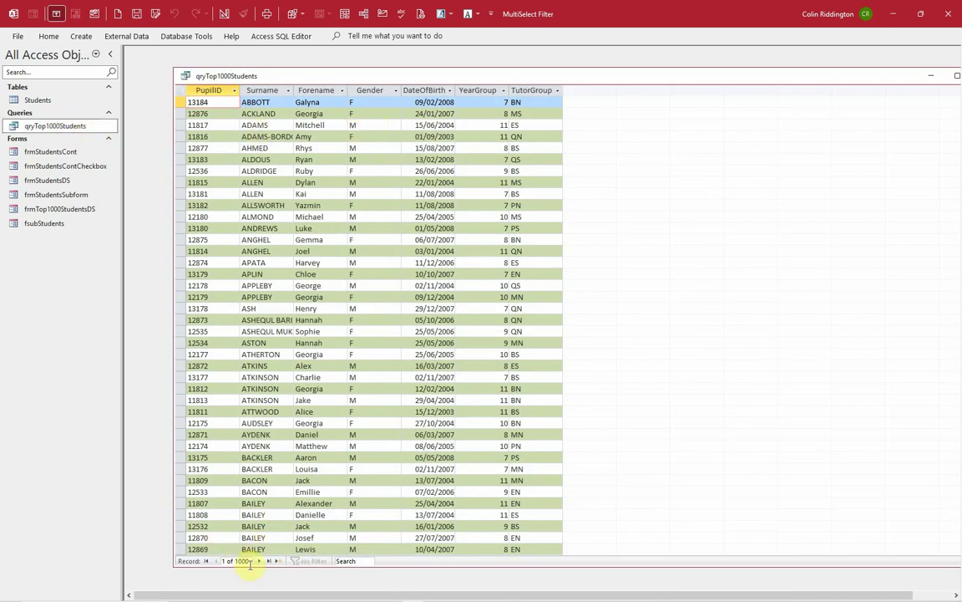
left_click(235, 90)
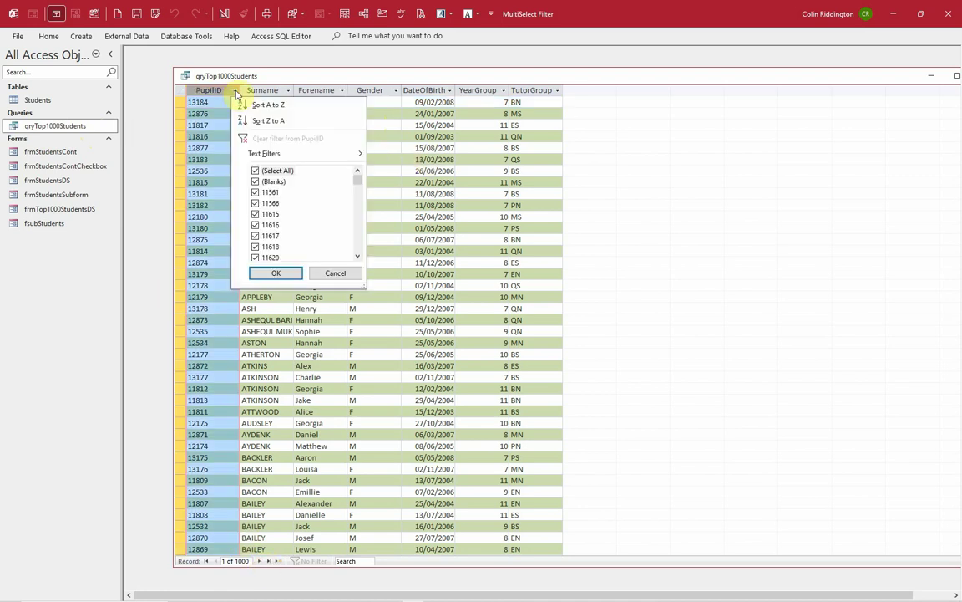
left_click(336, 273)
left_click(450, 90)
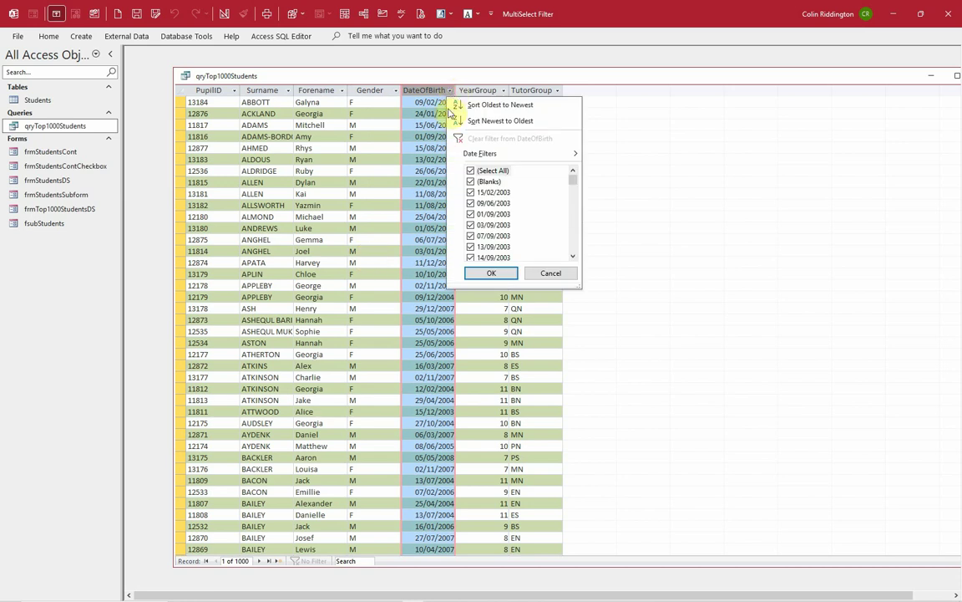
left_click(548, 274)
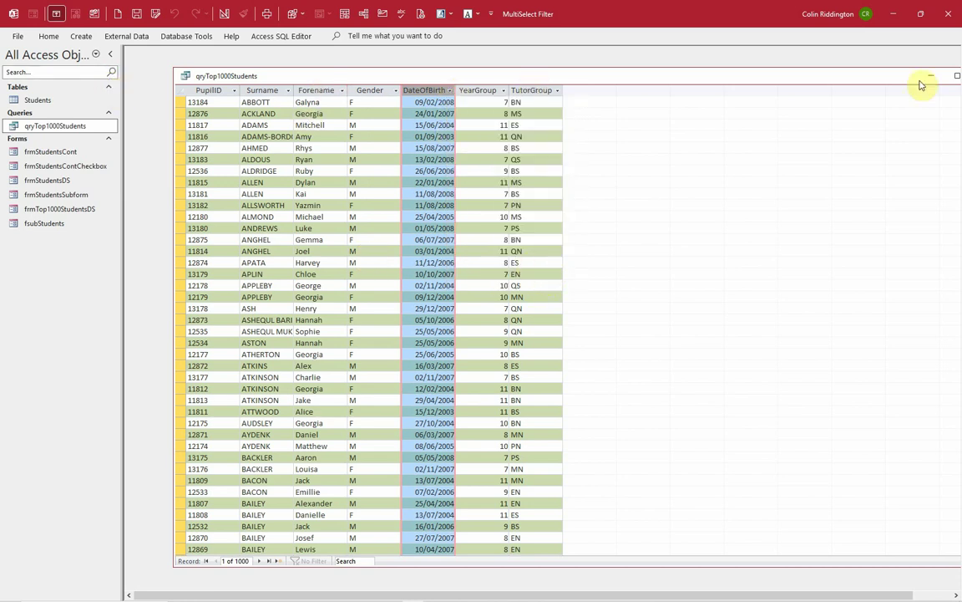
Close the qryTop1000Students query and go to the File backstage view
left_click_drag(873, 85, 825, 82)
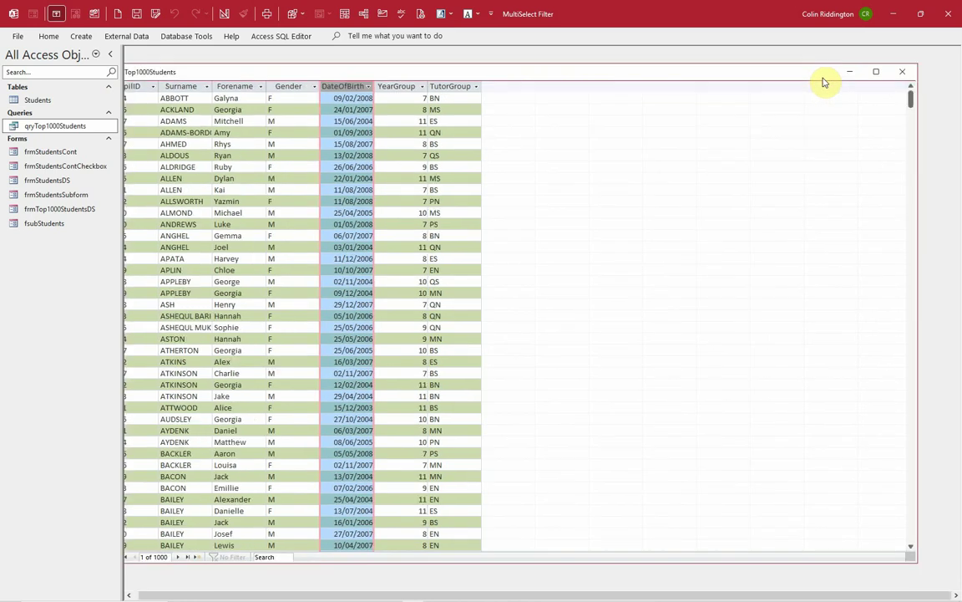
left_click(902, 71)
left_click(17, 36)
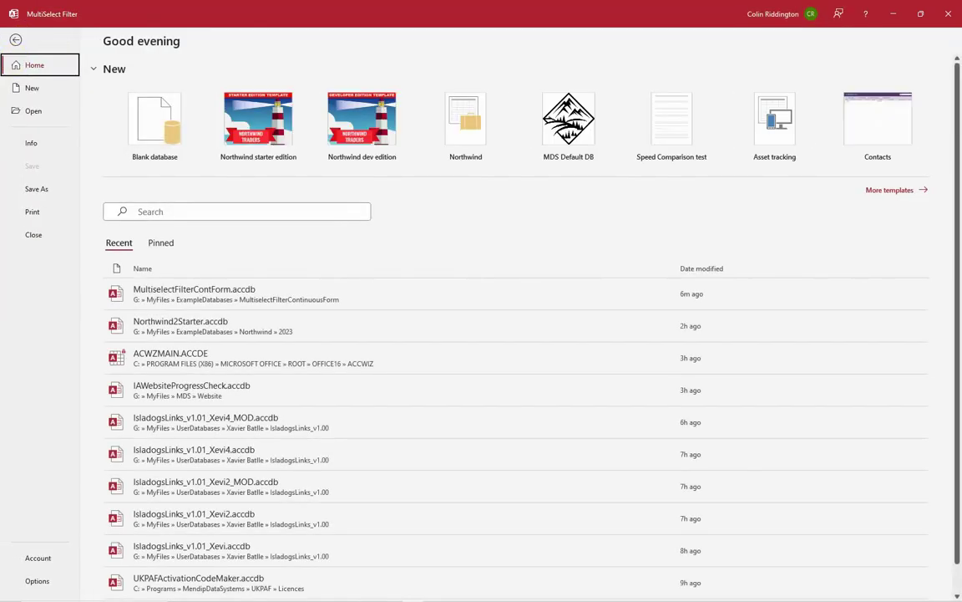
In Current Database options, raise the filter lookup record limit from 1,000 to 1,500
left_click(37, 583)
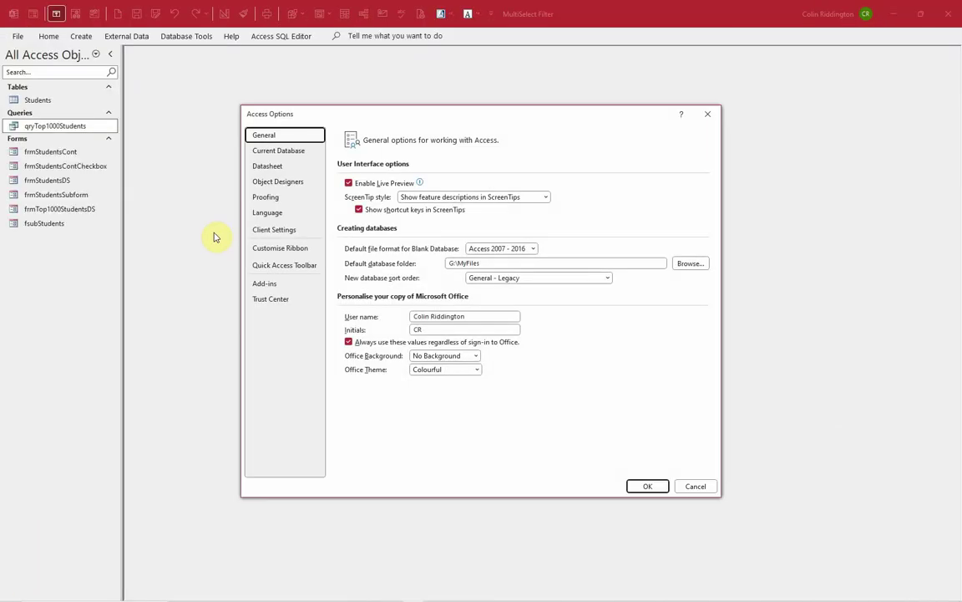
left_click(249, 133)
scroll(650, 299, "down", 5)
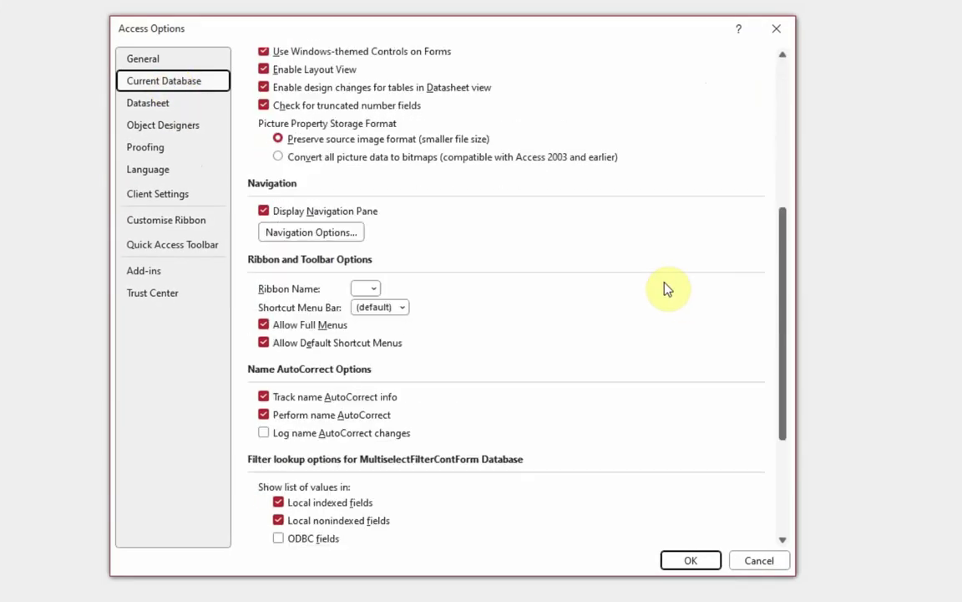
scroll(616, 296, "down", 5)
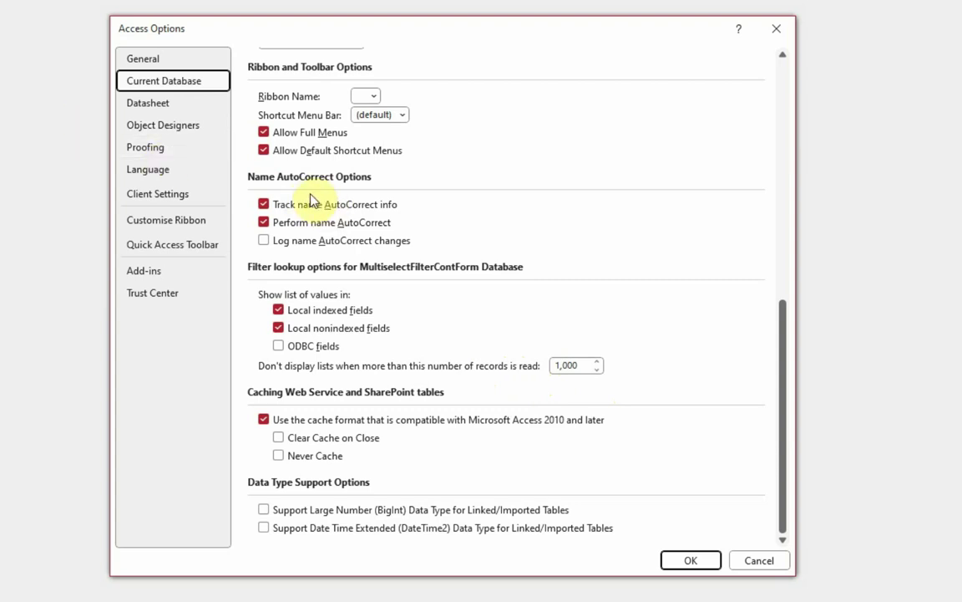
double_click(574, 365)
type("1,5")
type("00")
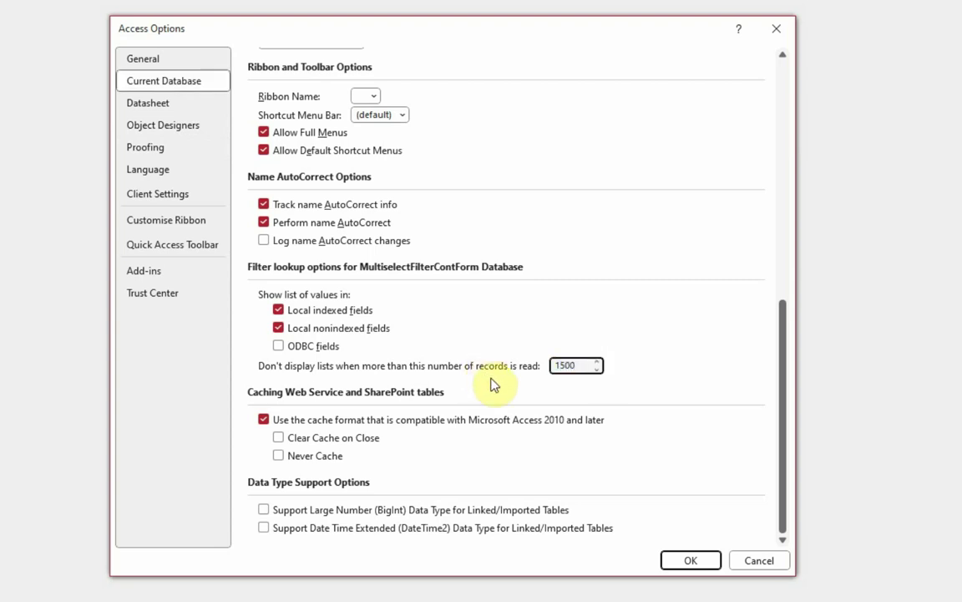
left_click(688, 559)
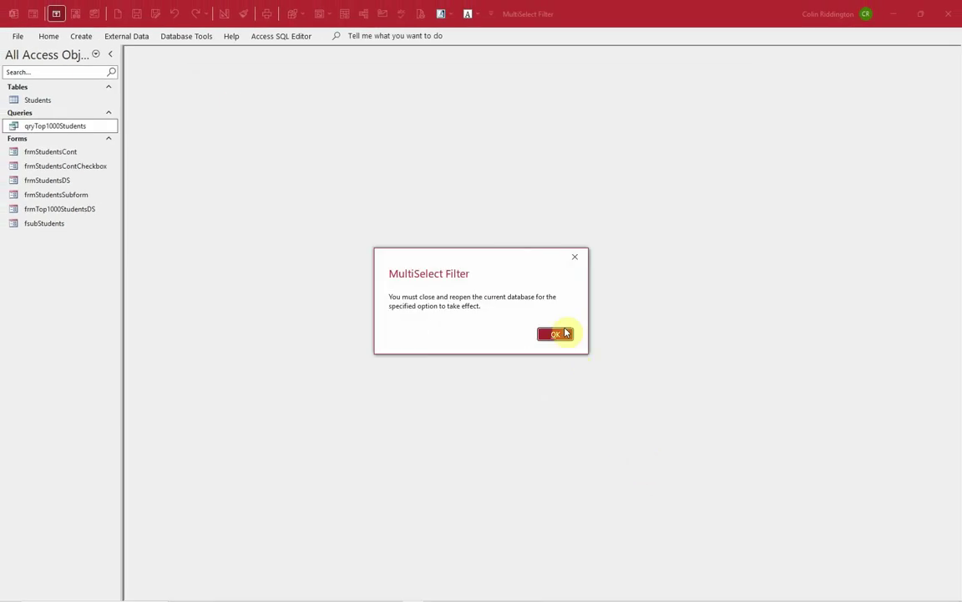
Acknowledge the reopen notice and compact and repair the database
left_click(561, 335)
left_click(186, 36)
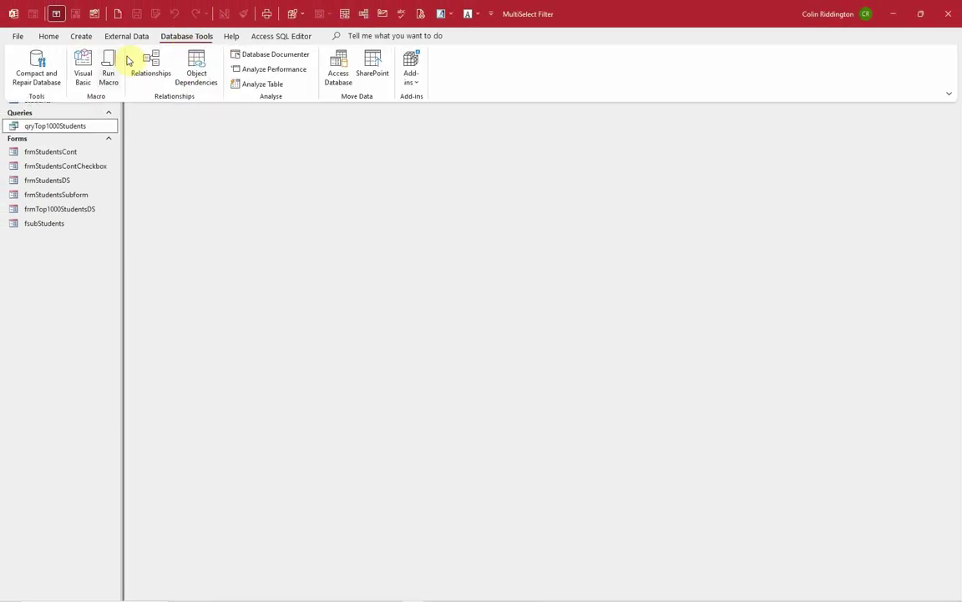
left_click(50, 64)
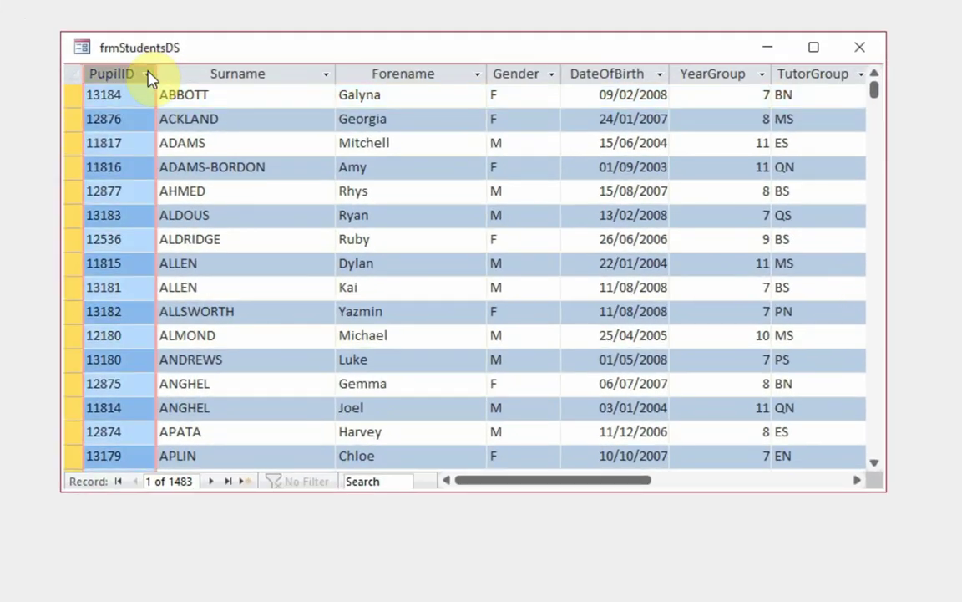
Verify frmStudentsDS now shows PupilID and DateOfBirth value checklists, then close the form
left_click(225, 110)
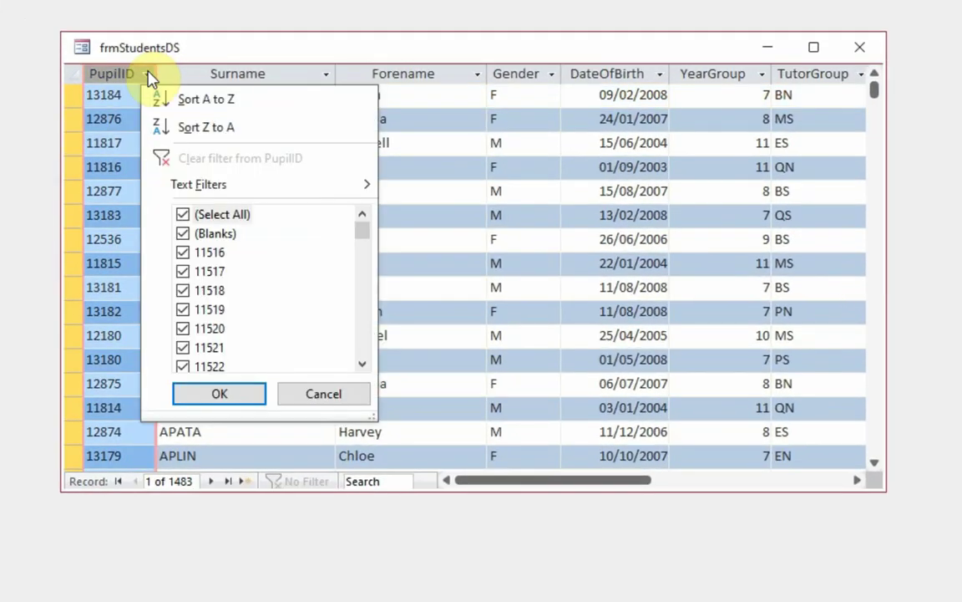
left_click(659, 73)
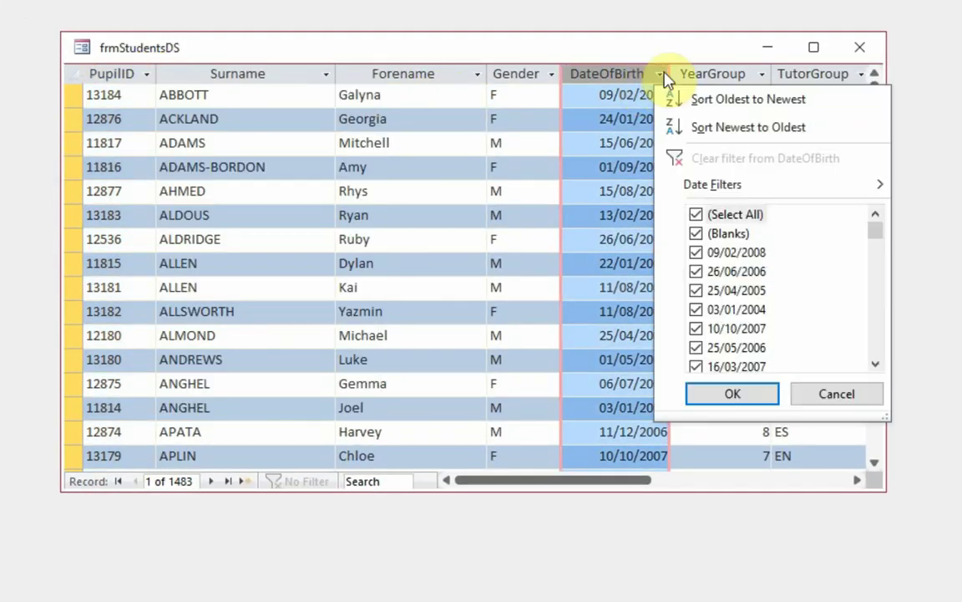
left_click(817, 382)
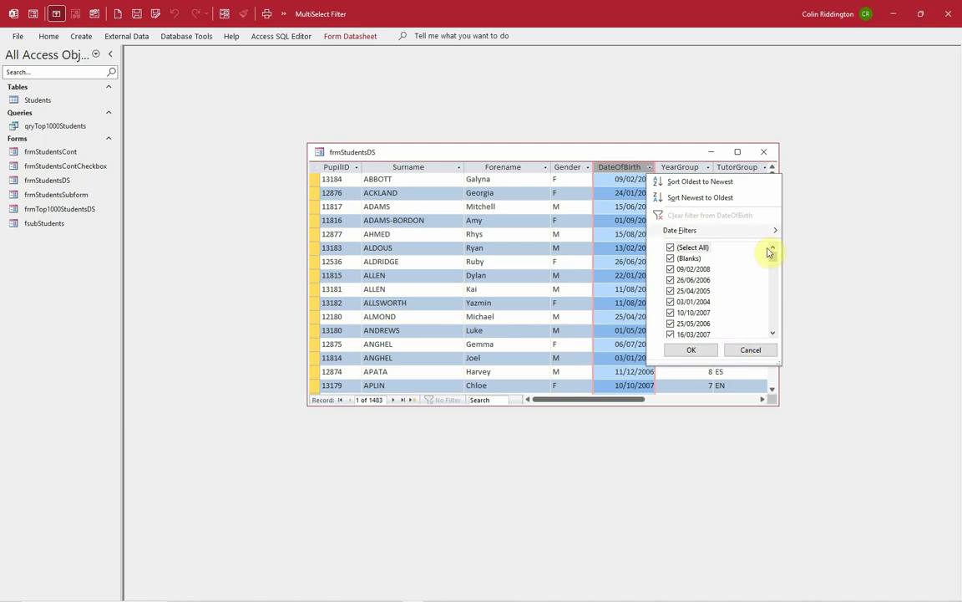
left_click(763, 351)
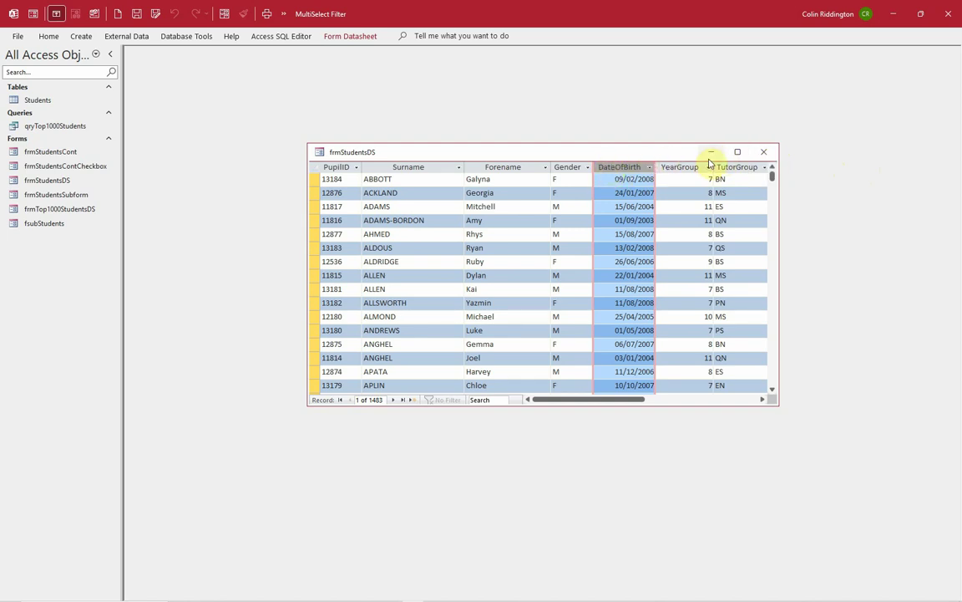
left_click(766, 152)
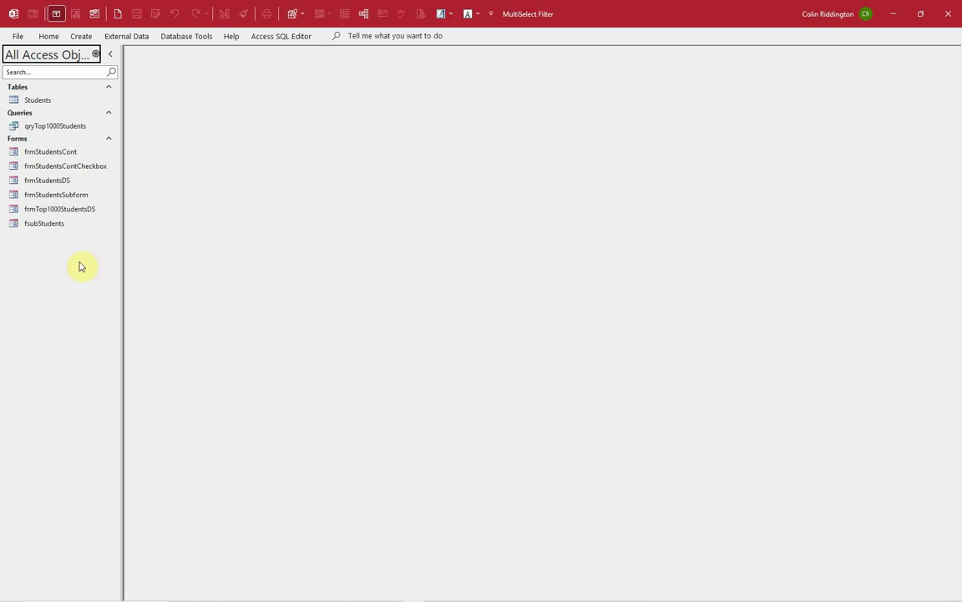
Open frmStudentsCont, filter Surname to equal ABBOTT, then clear the filter
double_click(71, 152)
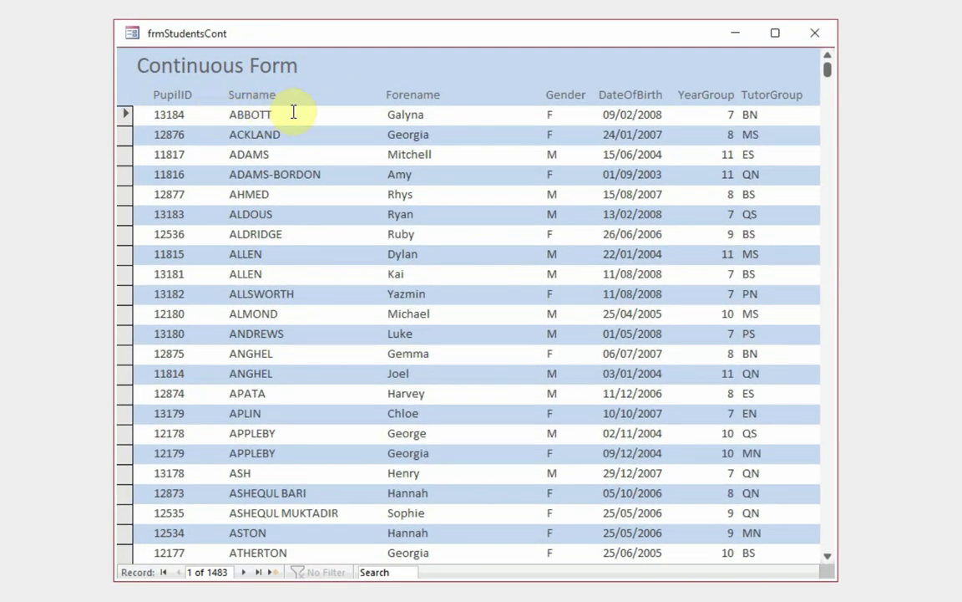
right_click(410, 165)
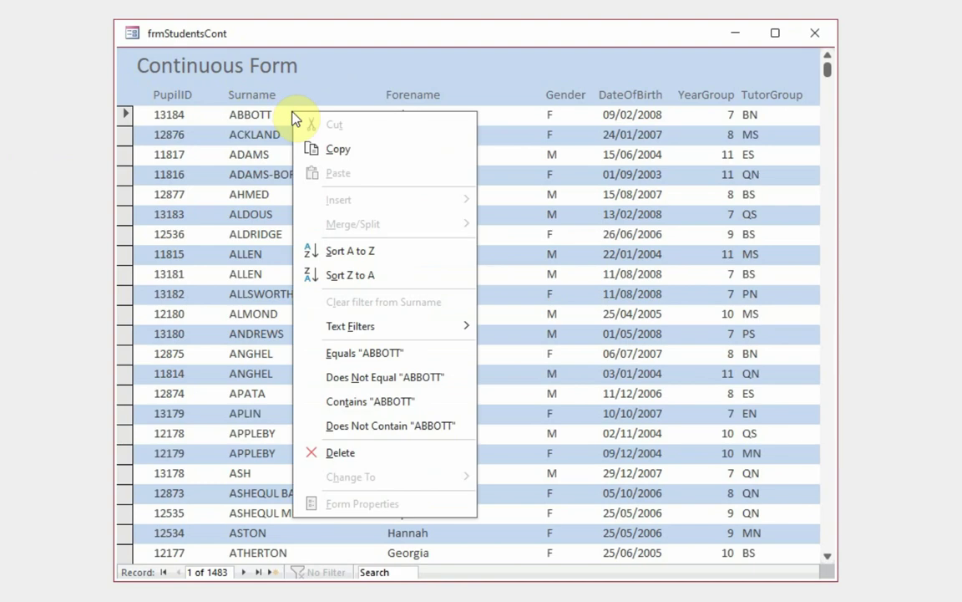
left_click(387, 353)
right_click(301, 112)
left_click(343, 303)
Check the DateOfBirth filter options, move through a few record fields, and close the form
right_click(659, 111)
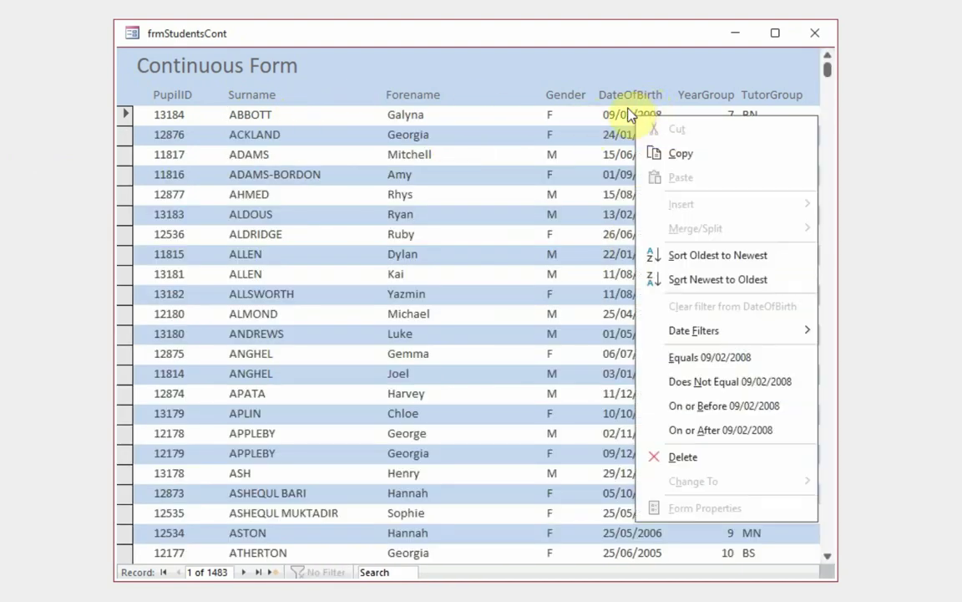
mouse_move(740, 331)
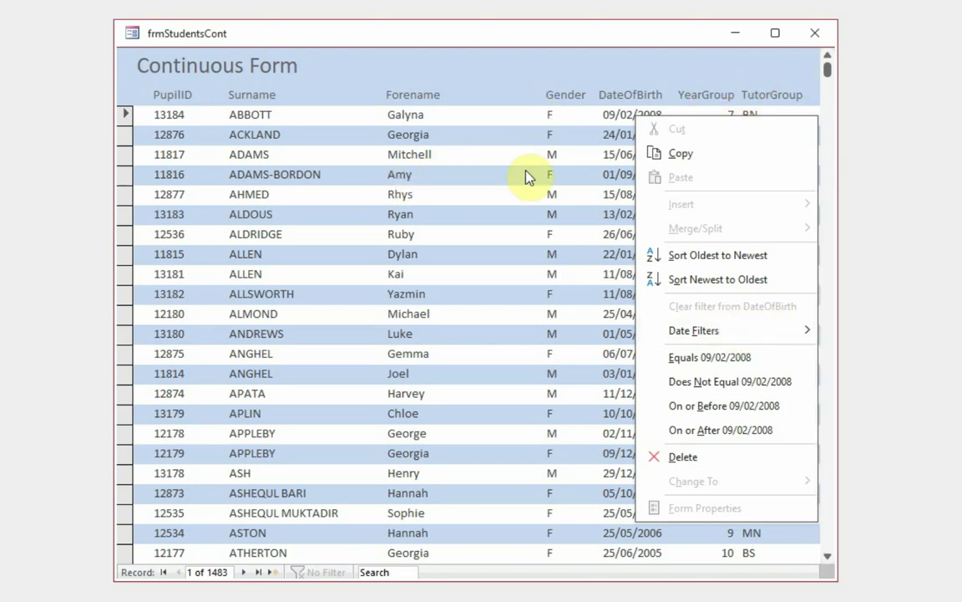
left_click(681, 98)
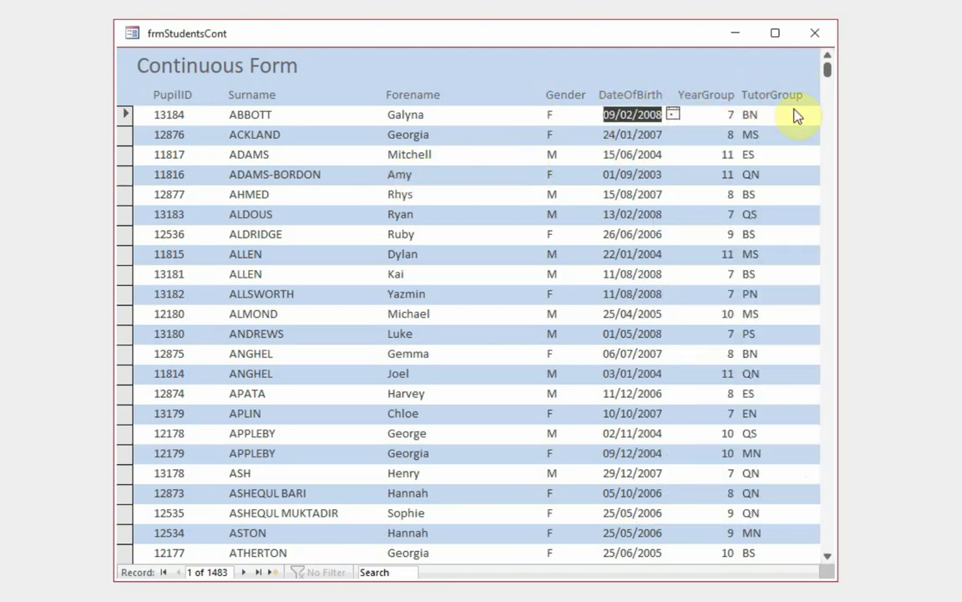
left_click(195, 117)
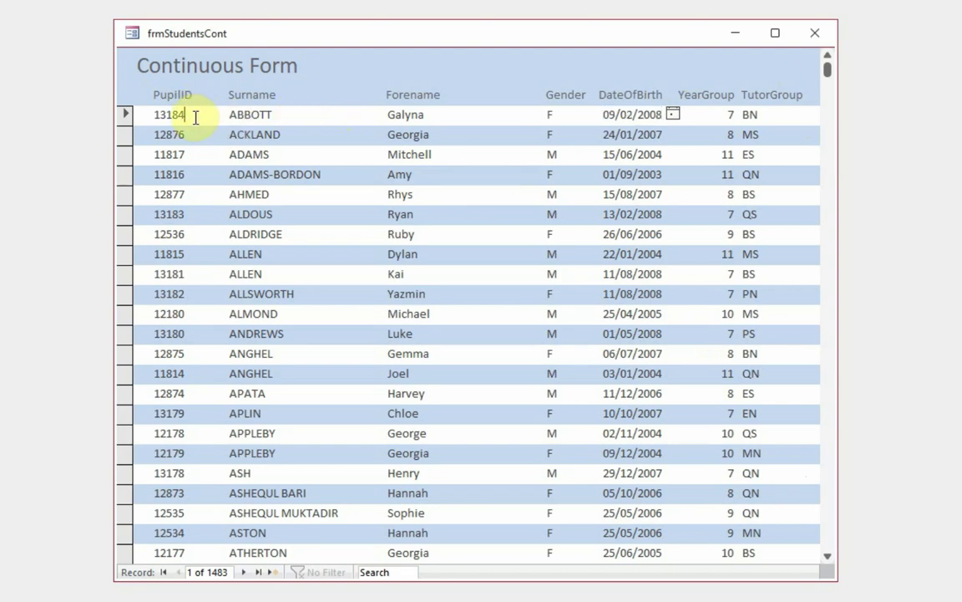
left_click(305, 114)
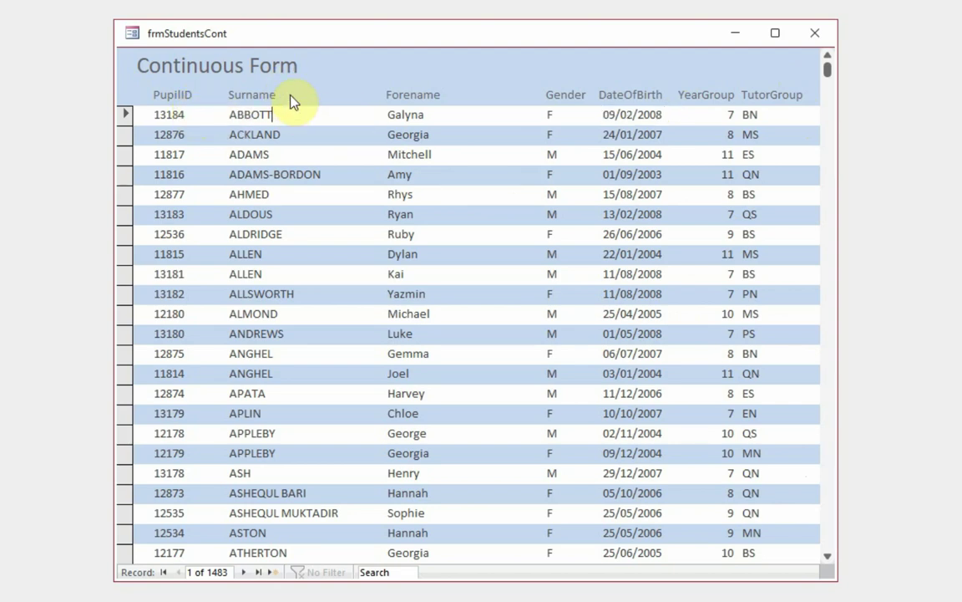
left_click(435, 154)
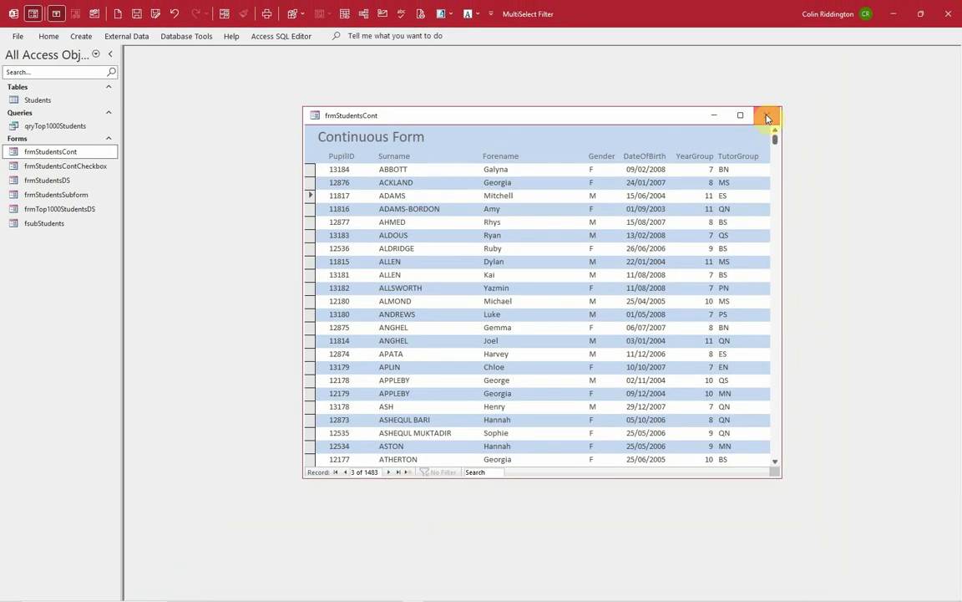
left_click(787, 82)
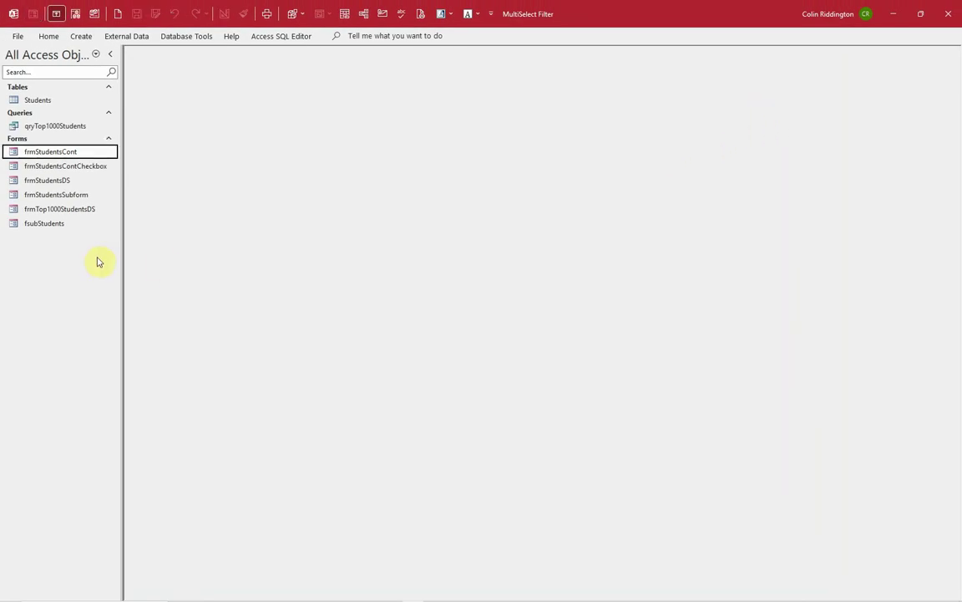
double_click(77, 166)
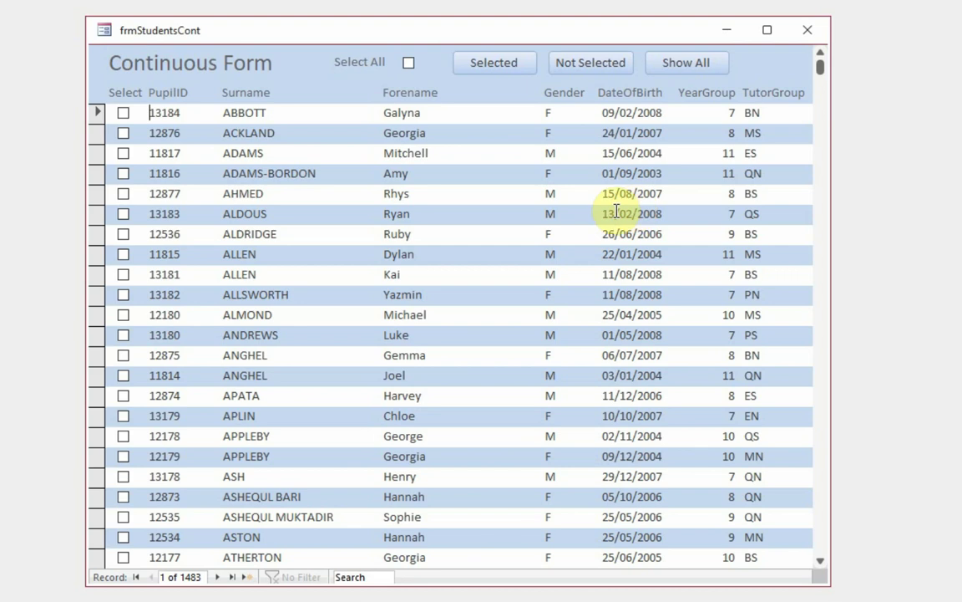
left_click(122, 112)
left_click(123, 234)
left_click(123, 334)
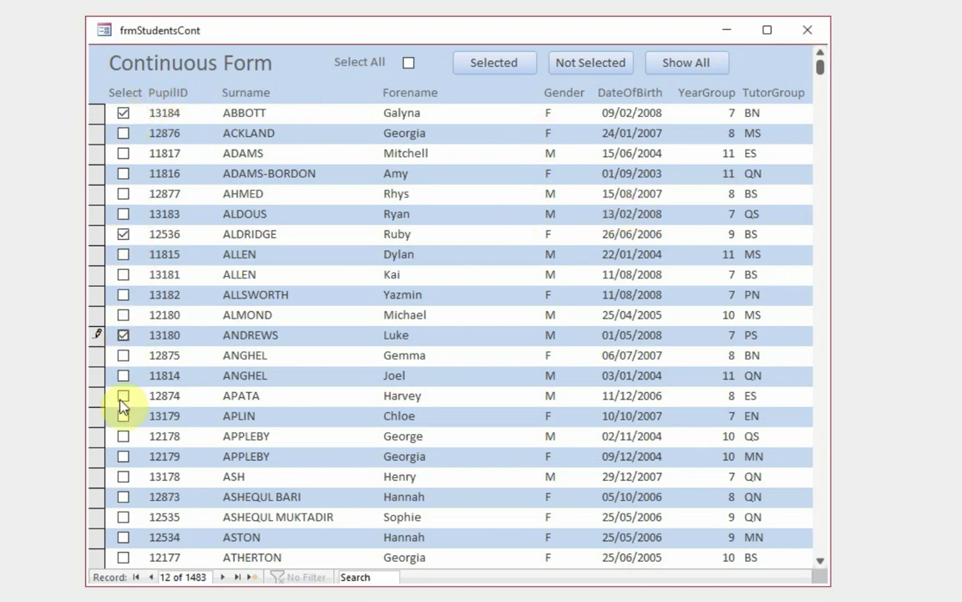
left_click(123, 456)
left_click(122, 516)
Test Selected, Not Selected, Select All and Clear All, ending with all 1483 students unticked
left_click(493, 65)
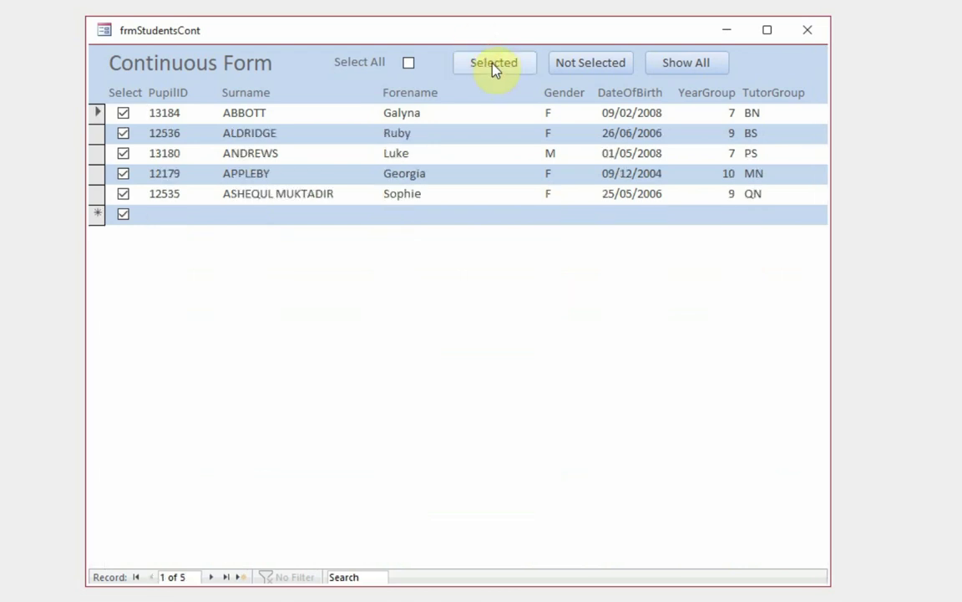
left_click(582, 67)
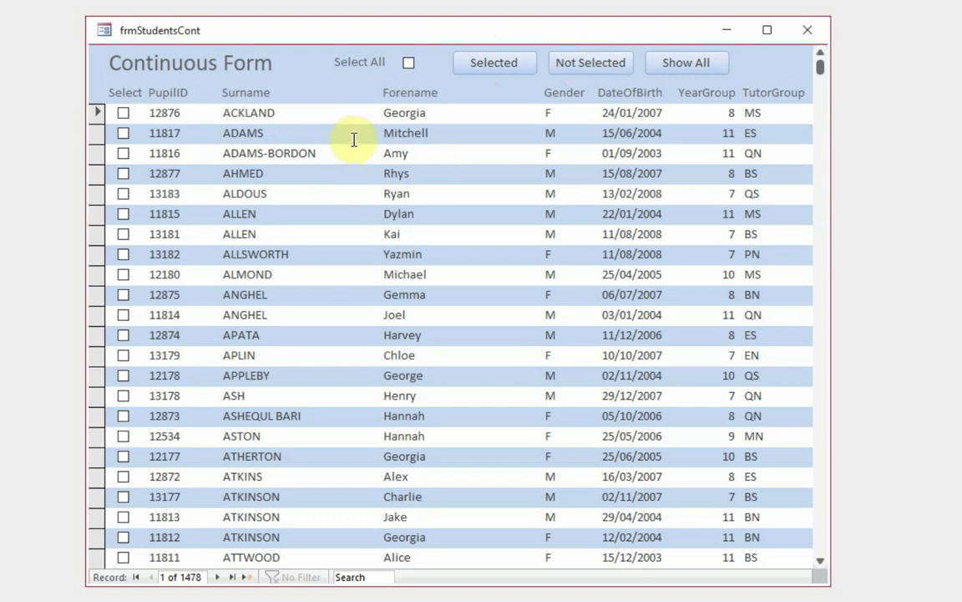
left_click(409, 67)
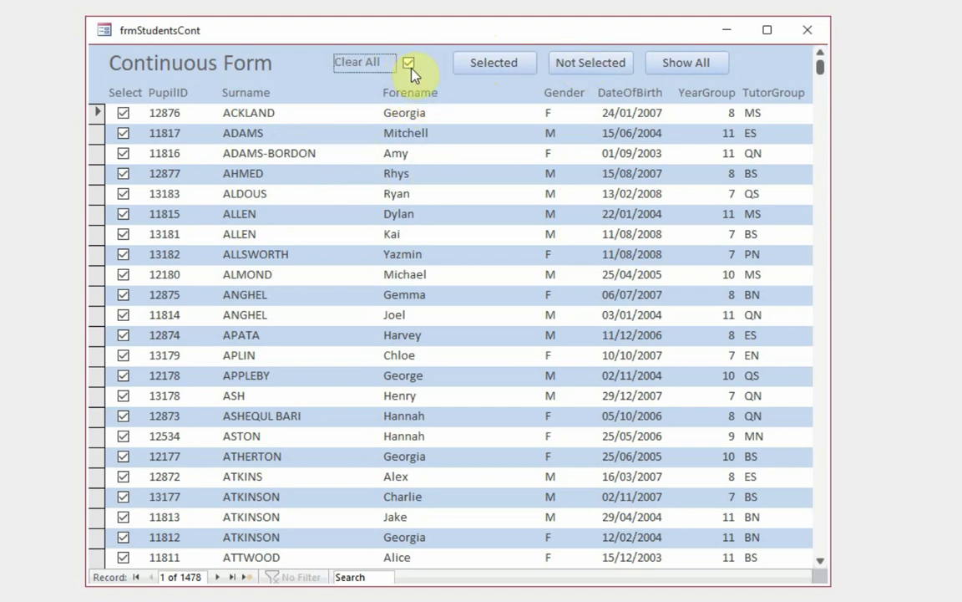
left_click(610, 72)
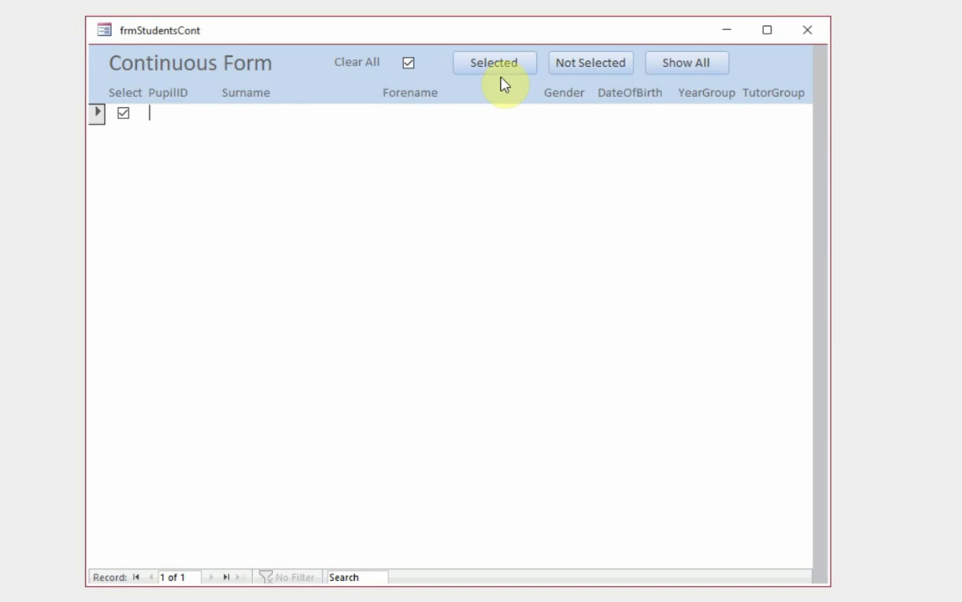
left_click(409, 65)
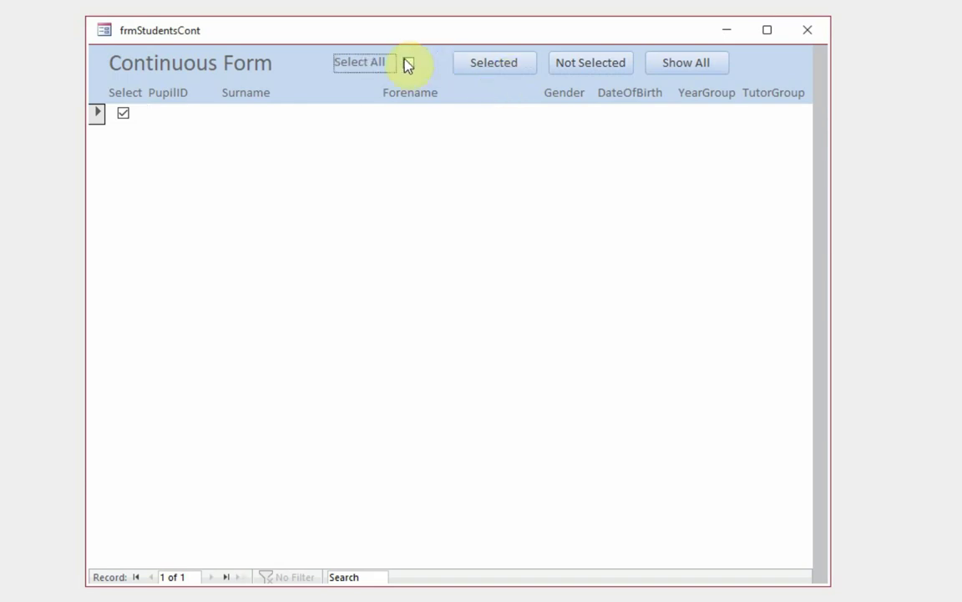
left_click(585, 64)
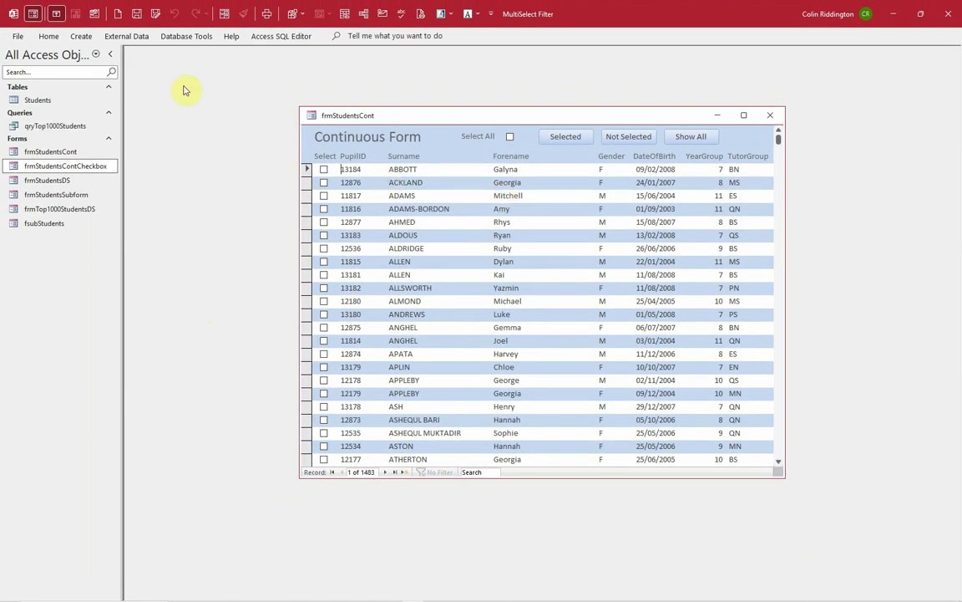
left_click(94, 14)
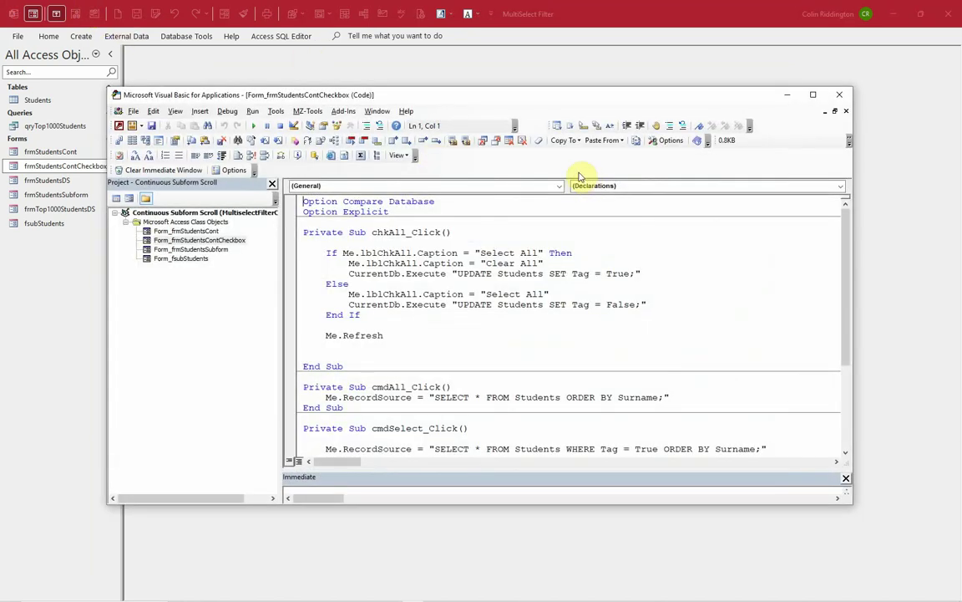
Place the VBA editor beside the form and toggle Select All on and off
left_click_drag(457, 100, 489, 225)
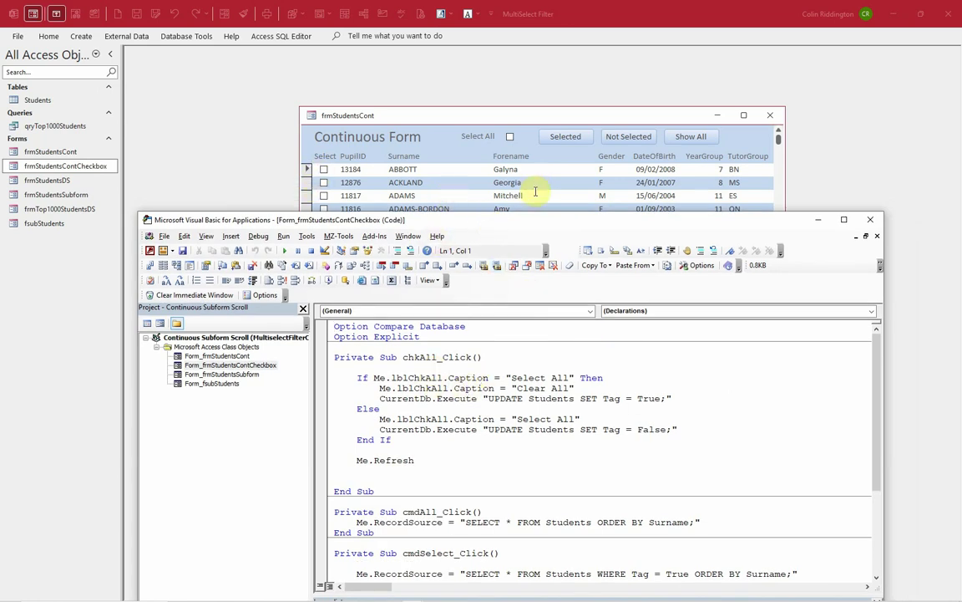
left_click_drag(492, 220, 491, 275)
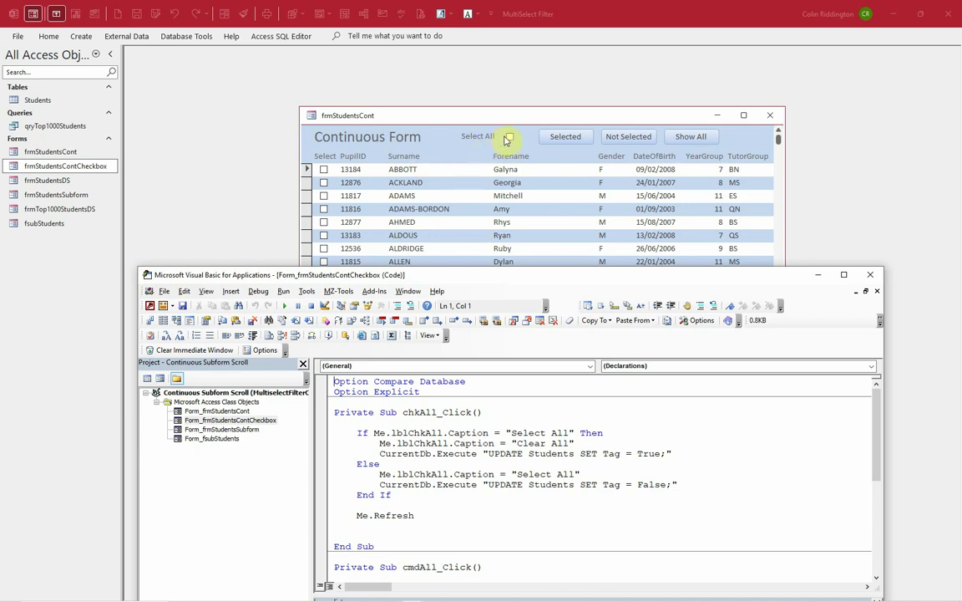
left_click_drag(531, 269, 535, 315)
left_click(472, 136)
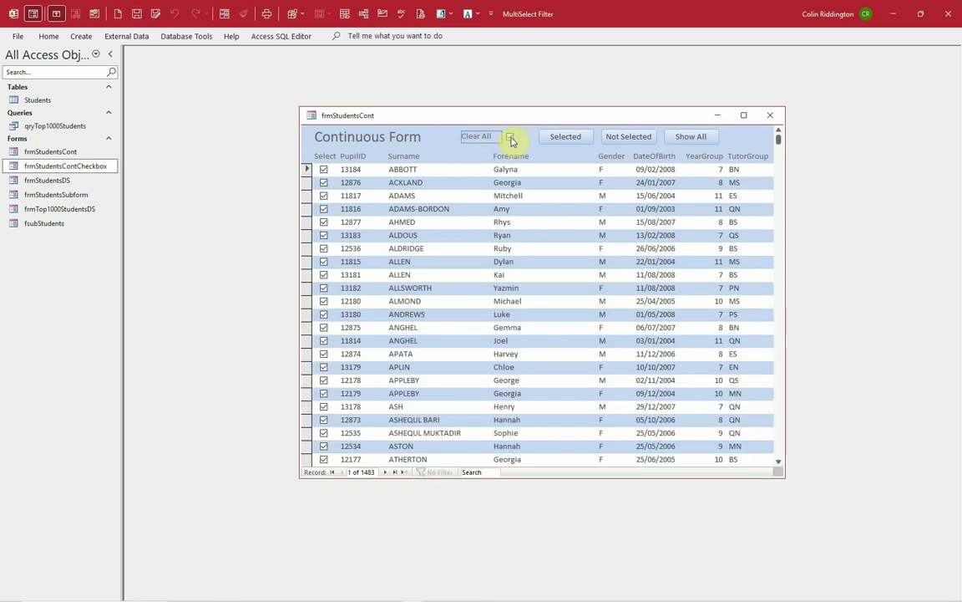
left_click(360, 595)
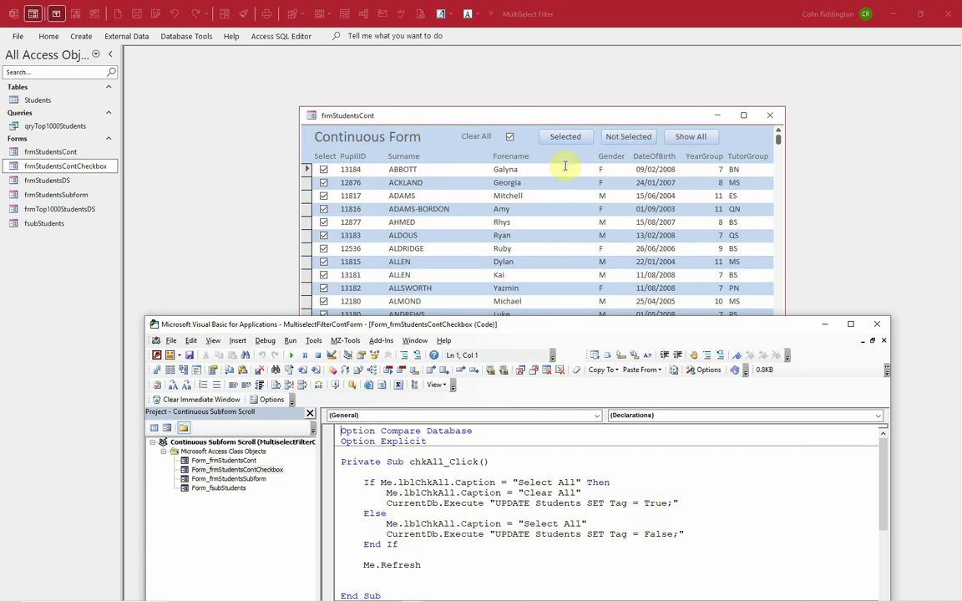
left_click(509, 138)
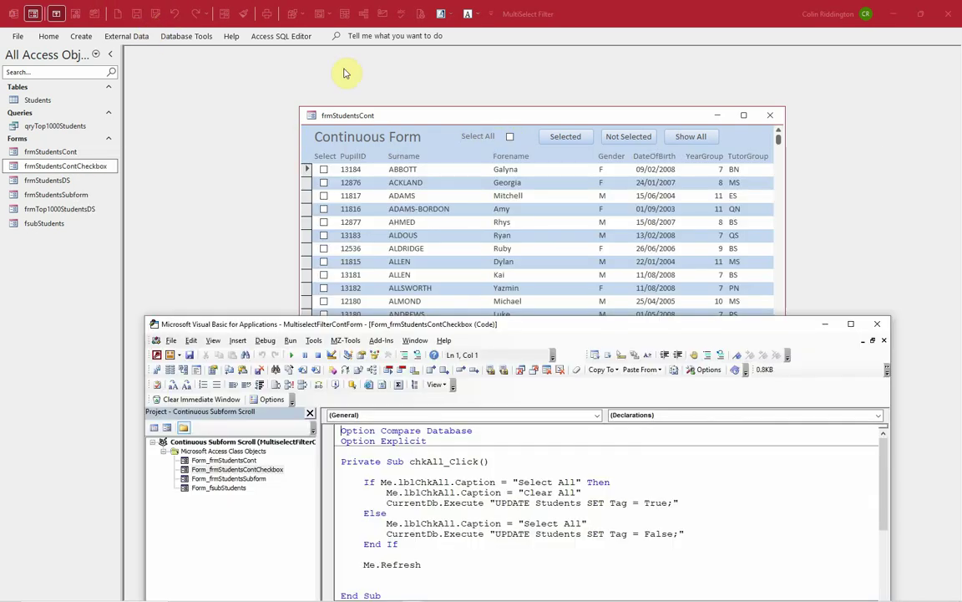
Scroll through the form's code, then close the VBA editor and the checkbox form
left_click_drag(505, 294, 531, 101)
scroll(538, 335, "down", 4)
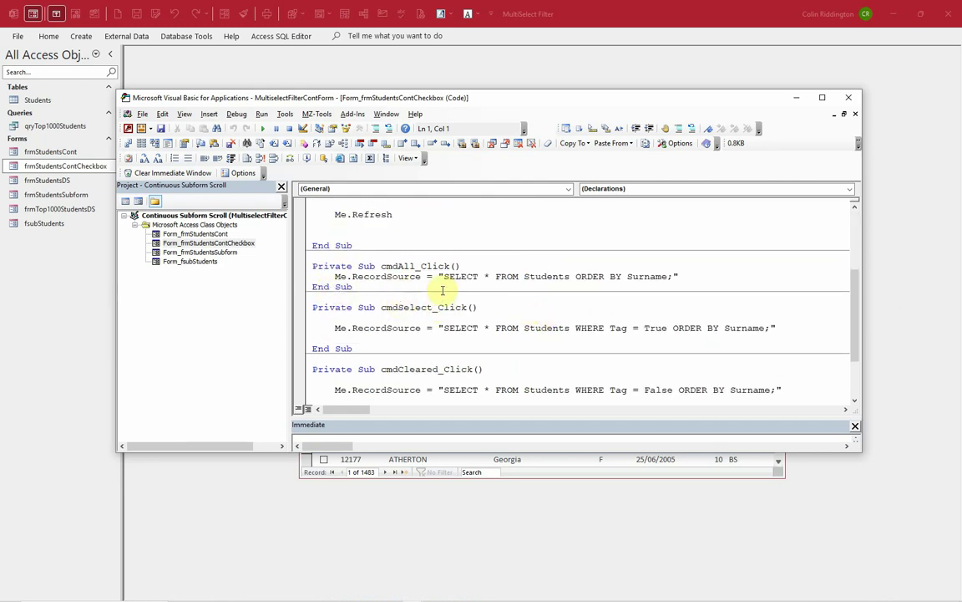
scroll(588, 301, "down", 2)
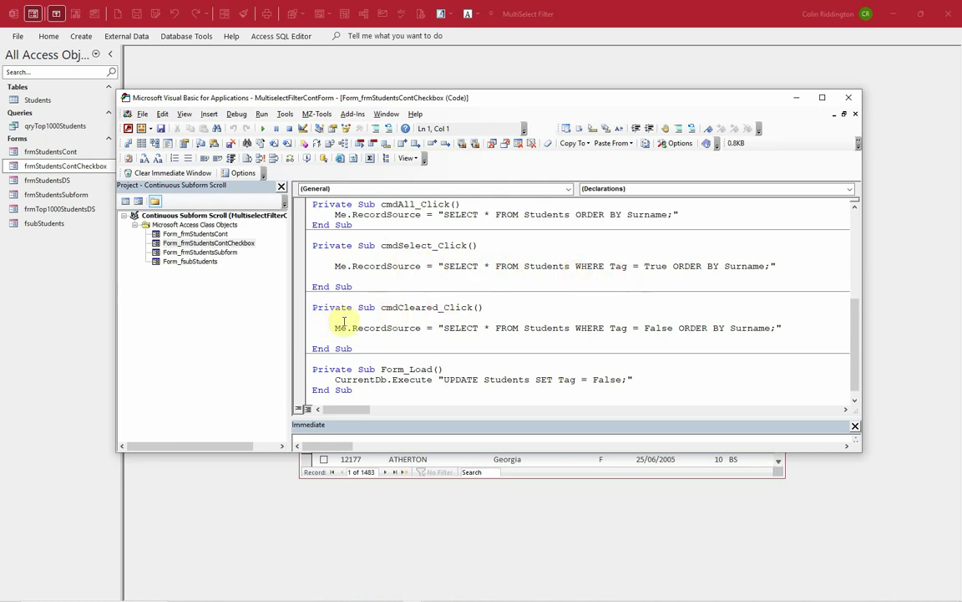
left_click(852, 100)
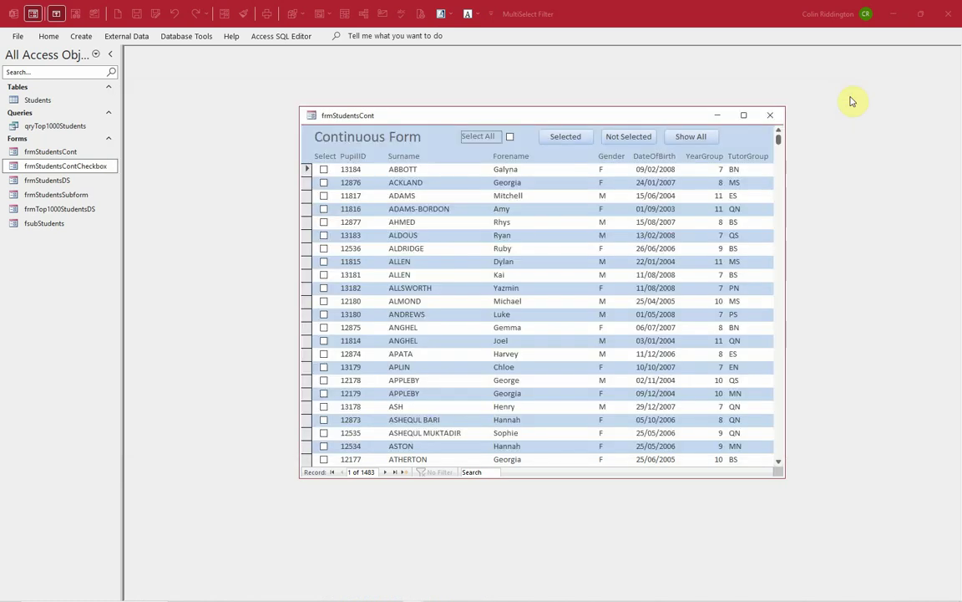
left_click(770, 115)
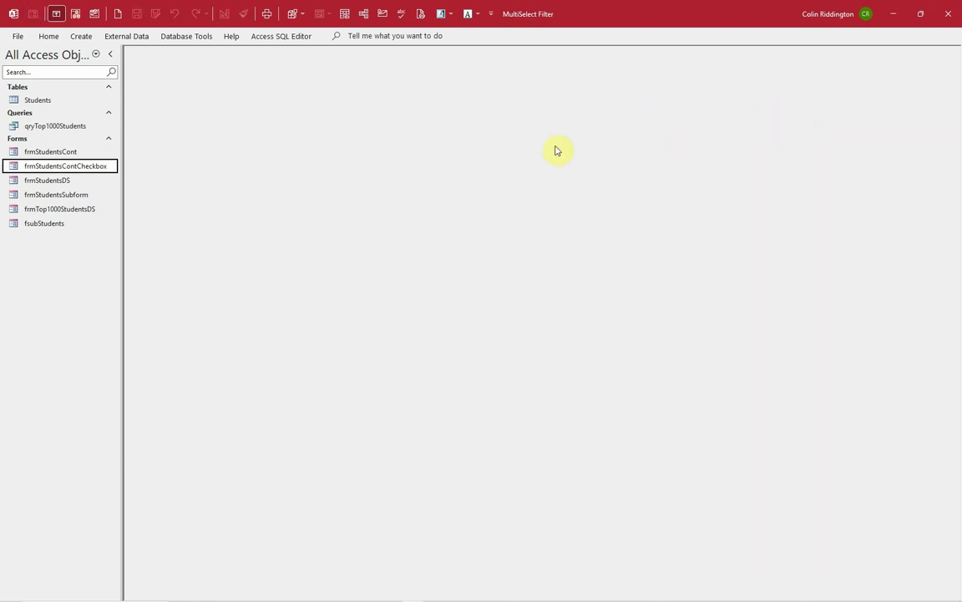
Open frmStudentsCont and check the Surname filter list from Home > Filter, cancelling it
double_click(56, 153)
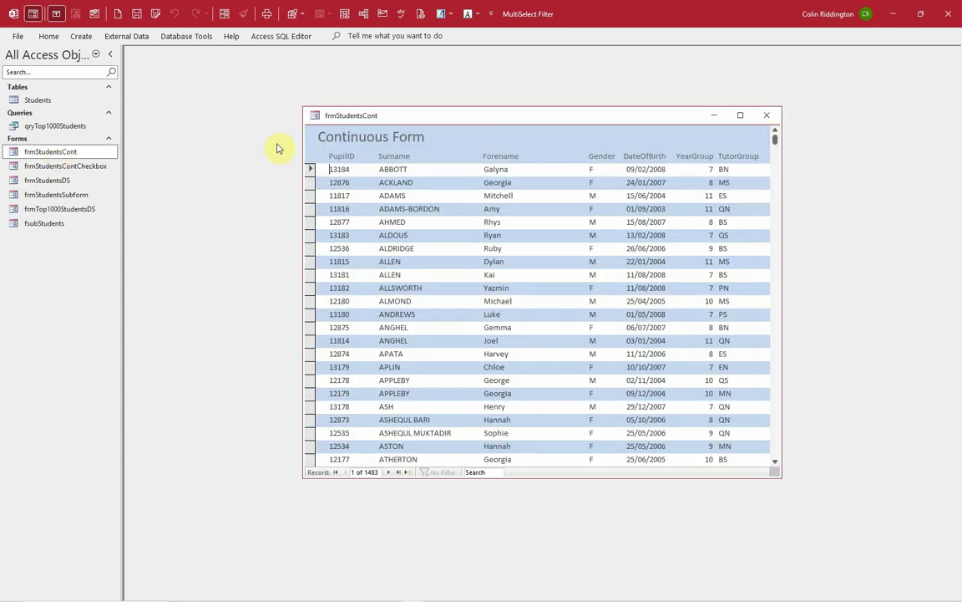
left_click_drag(441, 115, 402, 150)
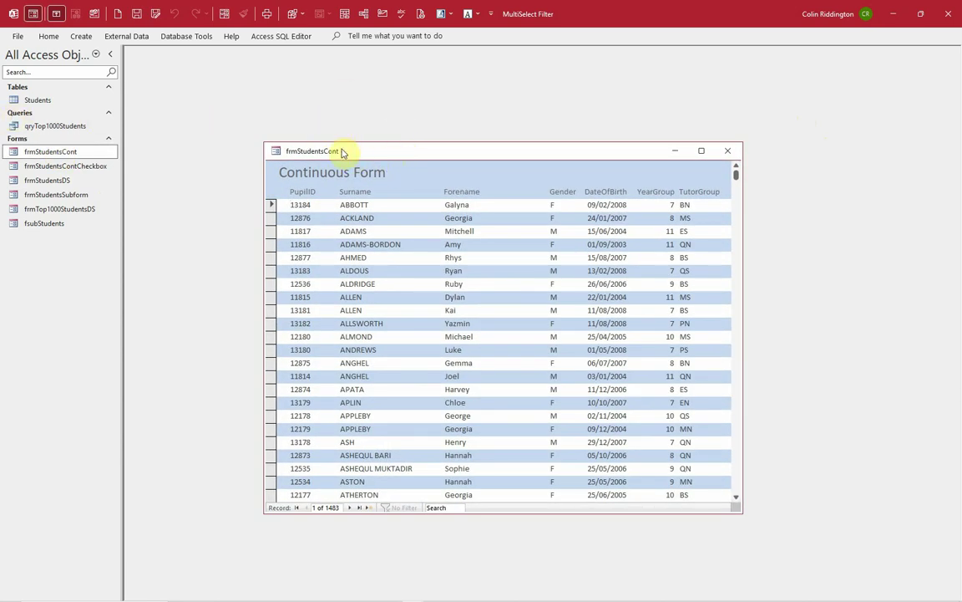
left_click(368, 205)
left_click(55, 38)
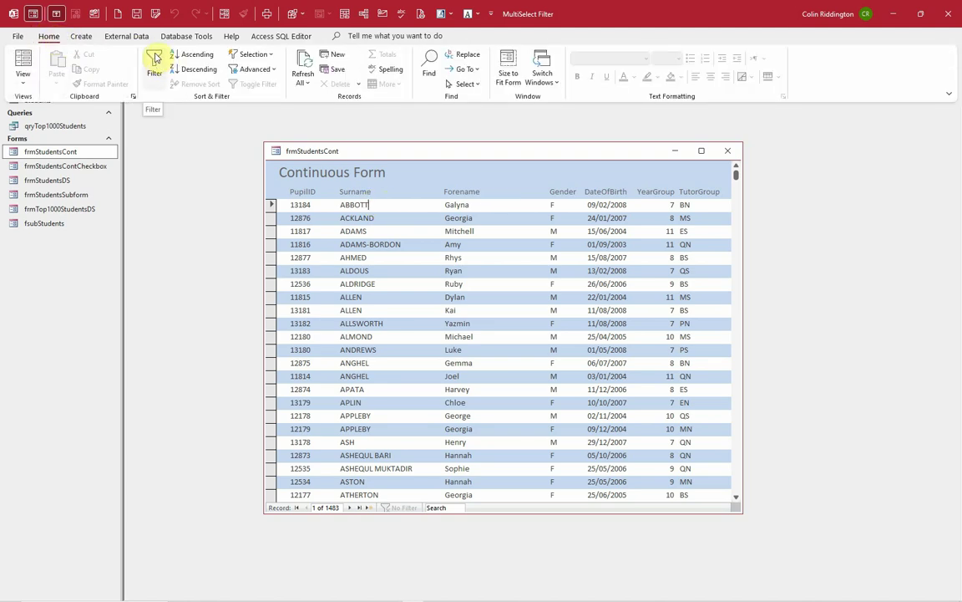
left_click(154, 58)
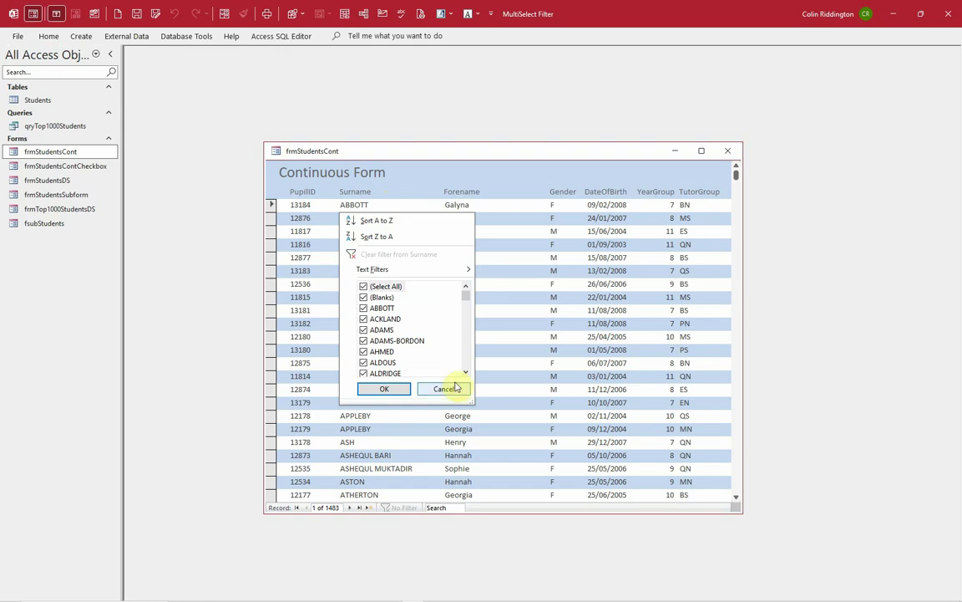
left_click(440, 388)
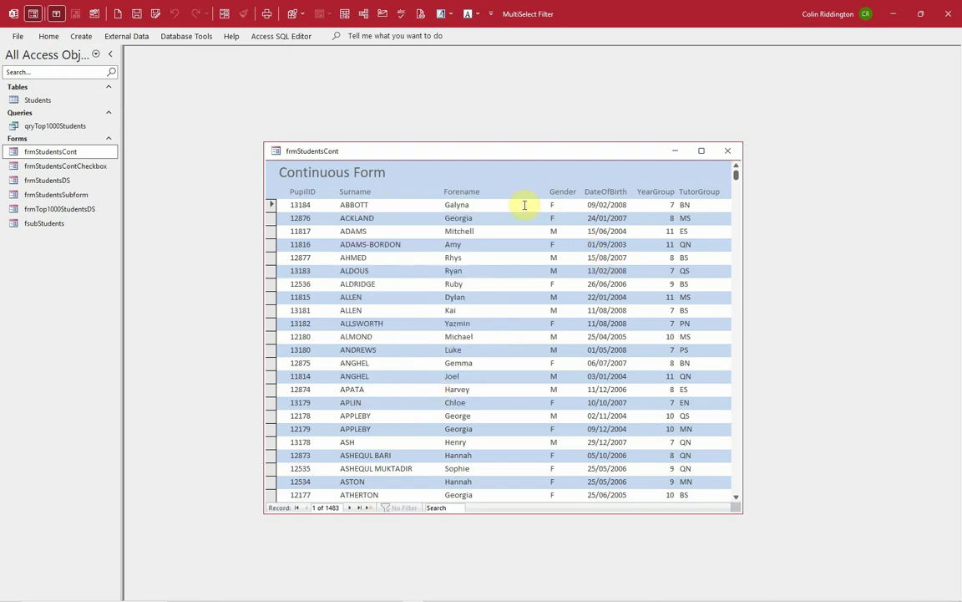
Check the Forename and DateOfBirth filter lists the same way without applying a filter
left_click(47, 35)
left_click(154, 60)
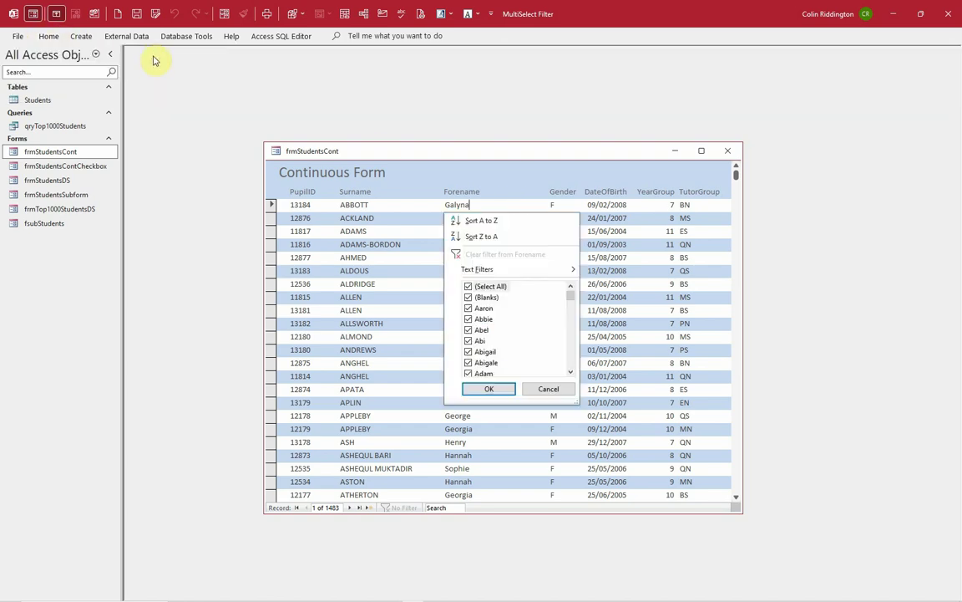
left_click(549, 390)
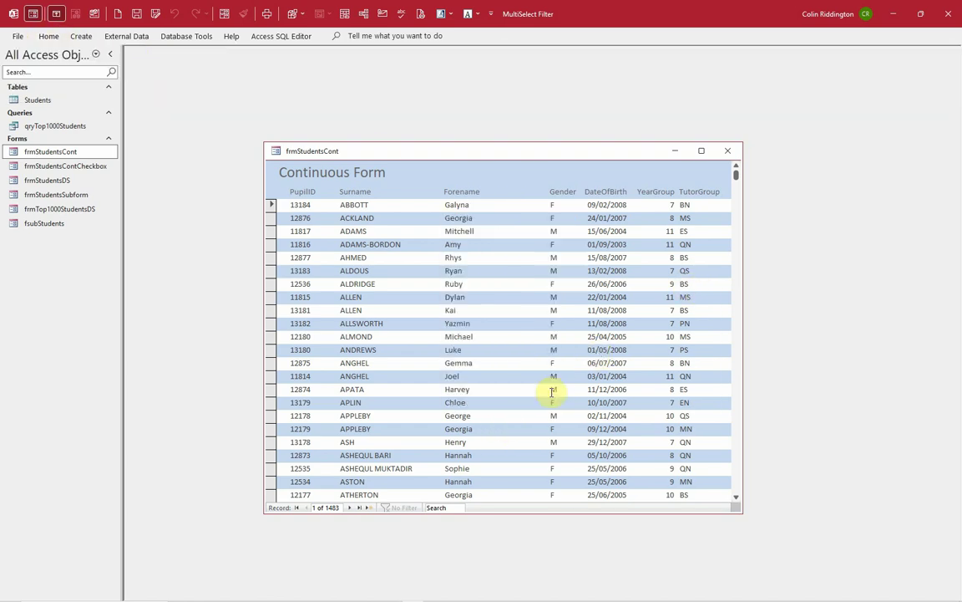
left_click(625, 205)
left_click(48, 36)
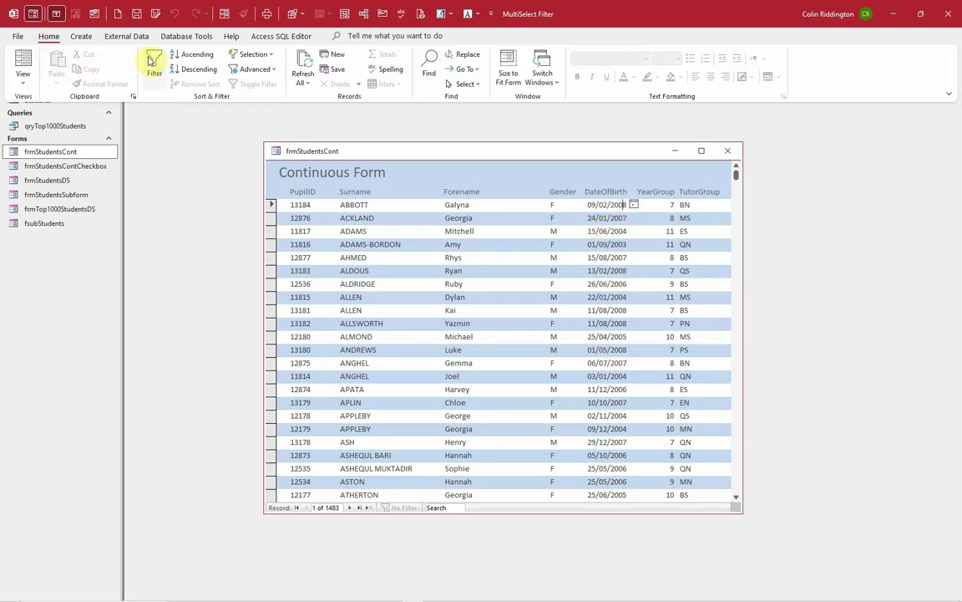
left_click(150, 60)
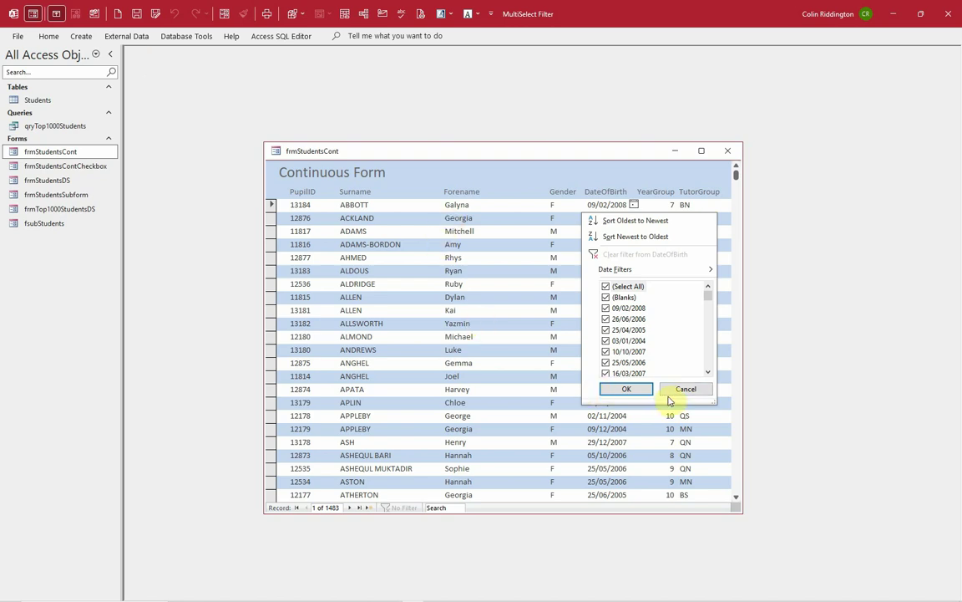
left_click(697, 388)
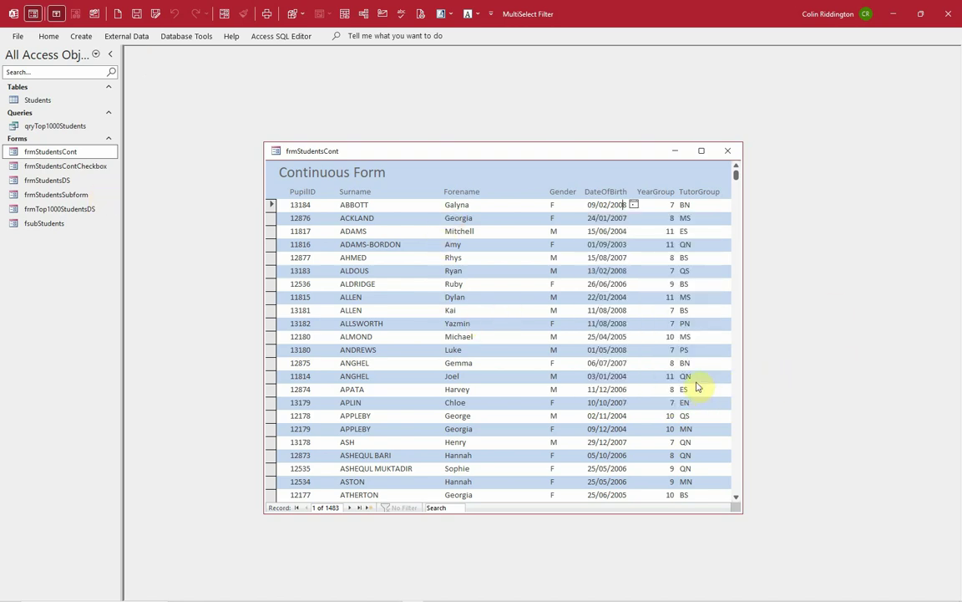